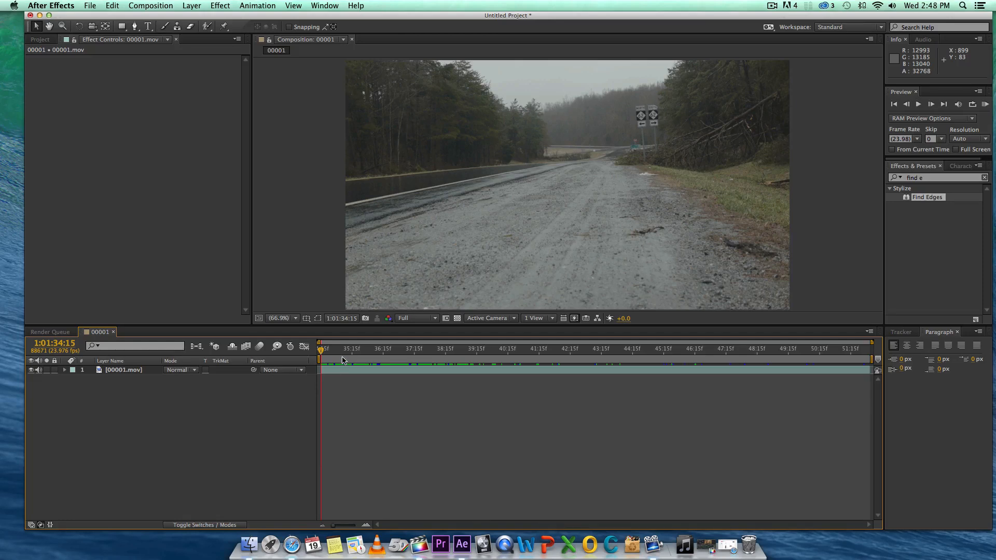
Step: Scrub through the 00001.mov footage to examine the detail in the road scene at different times
left_click(332, 349)
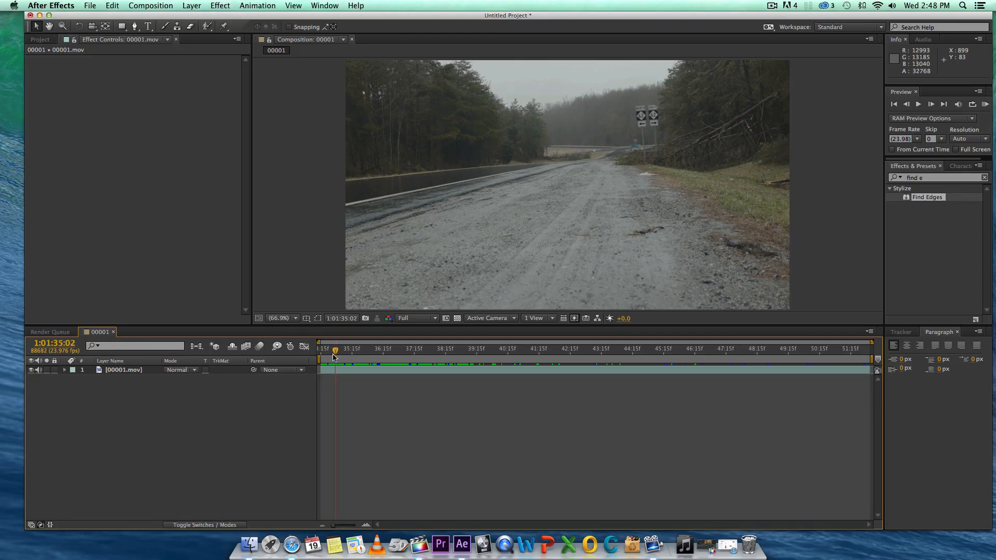
left_click_drag(333, 357, 345, 351)
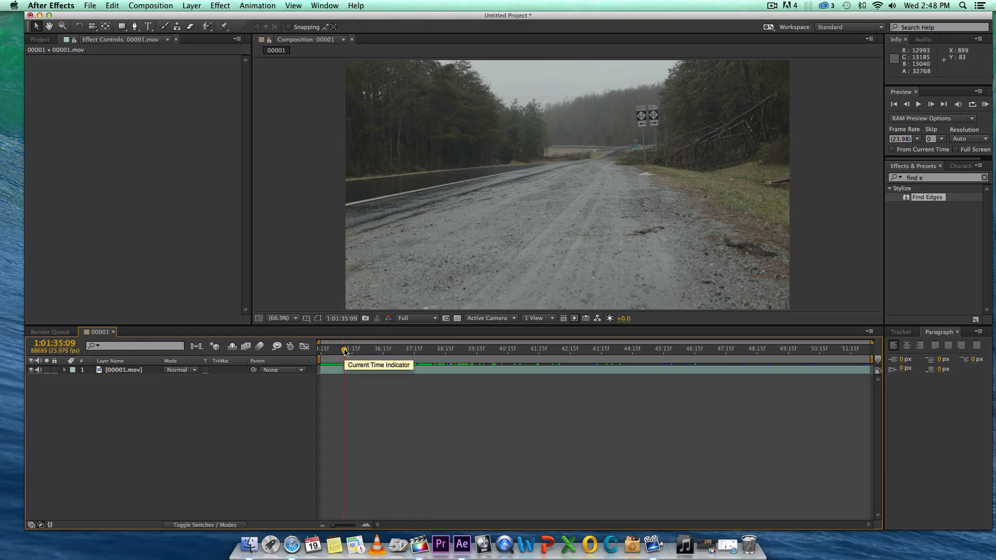
left_click_drag(345, 351, 409, 353)
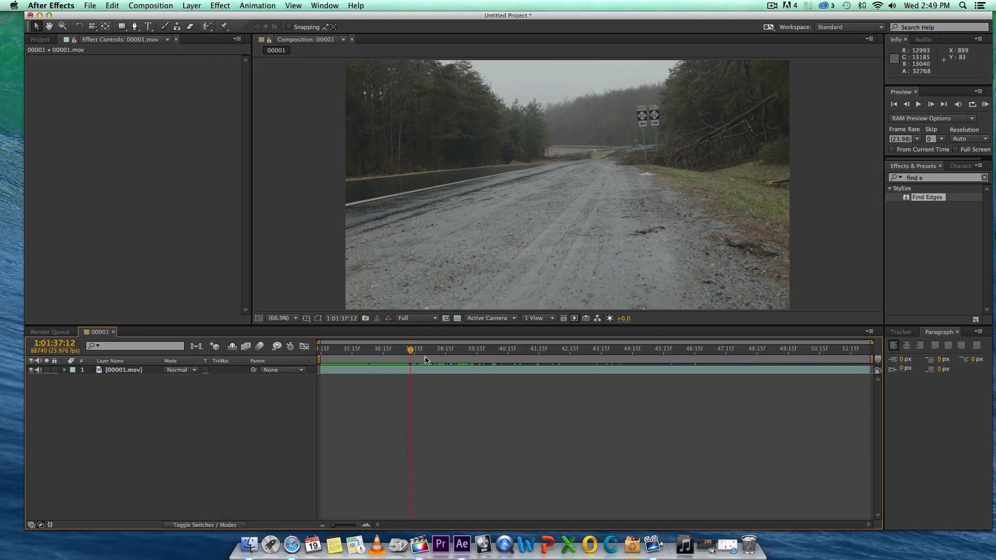
left_click(368, 353)
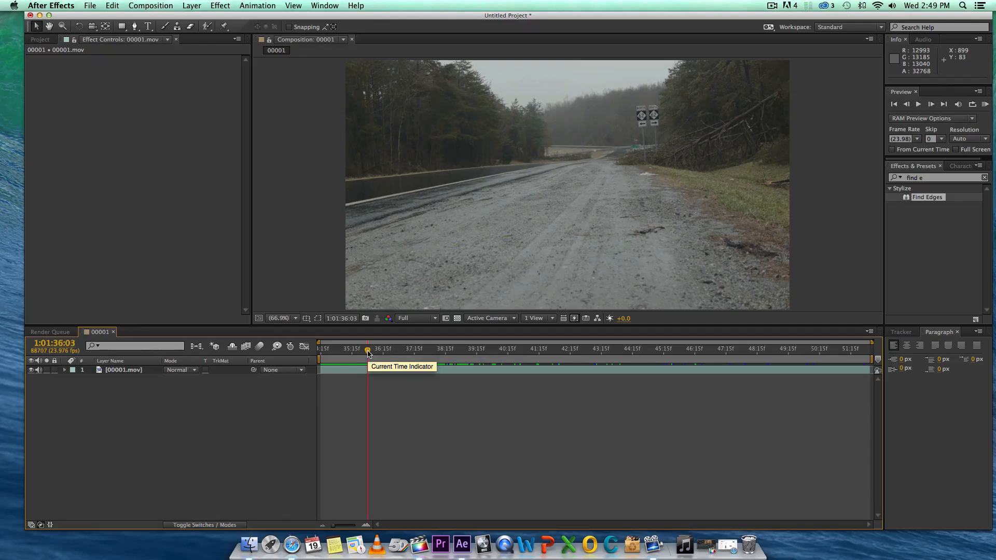
left_click_drag(367, 353, 313, 354)
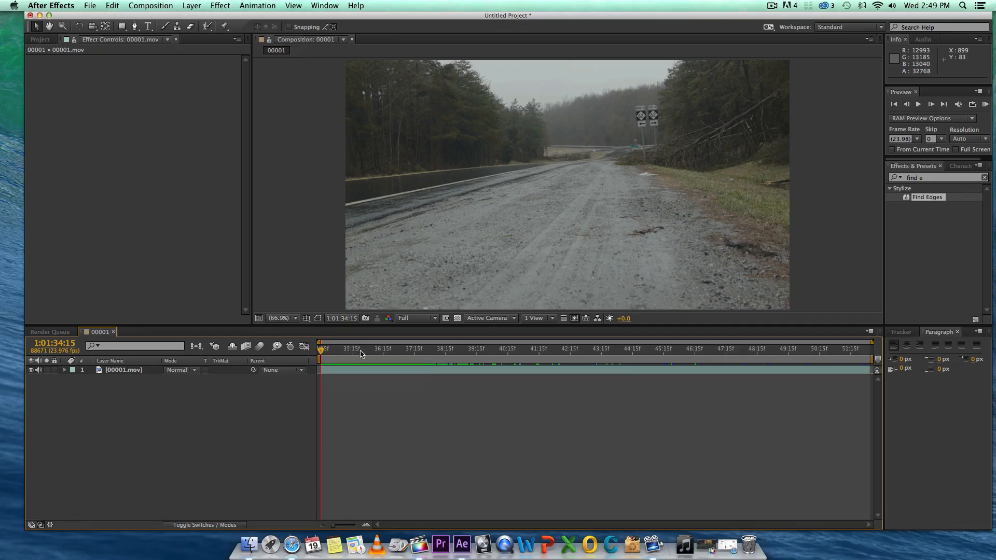
left_click_drag(422, 353, 449, 352)
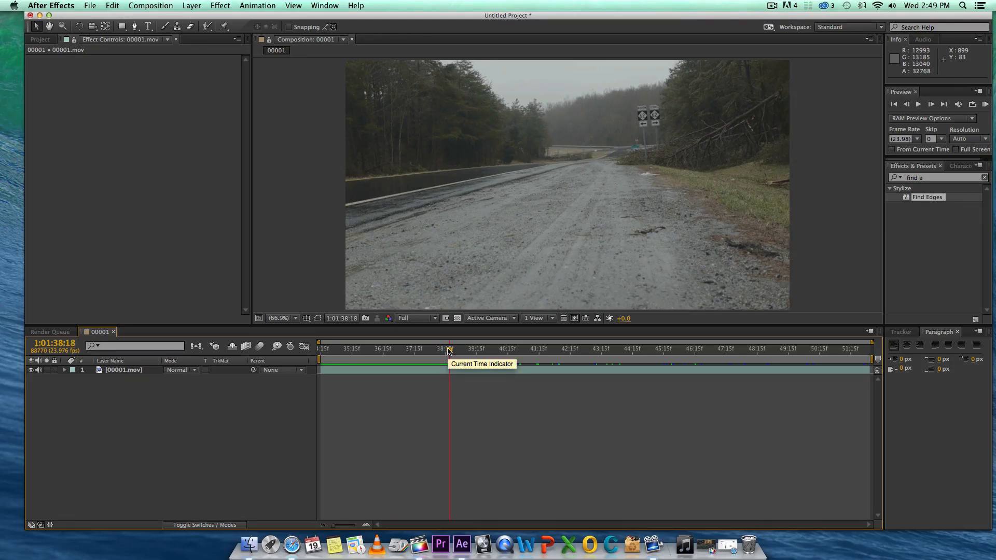
left_click_drag(449, 351, 327, 352)
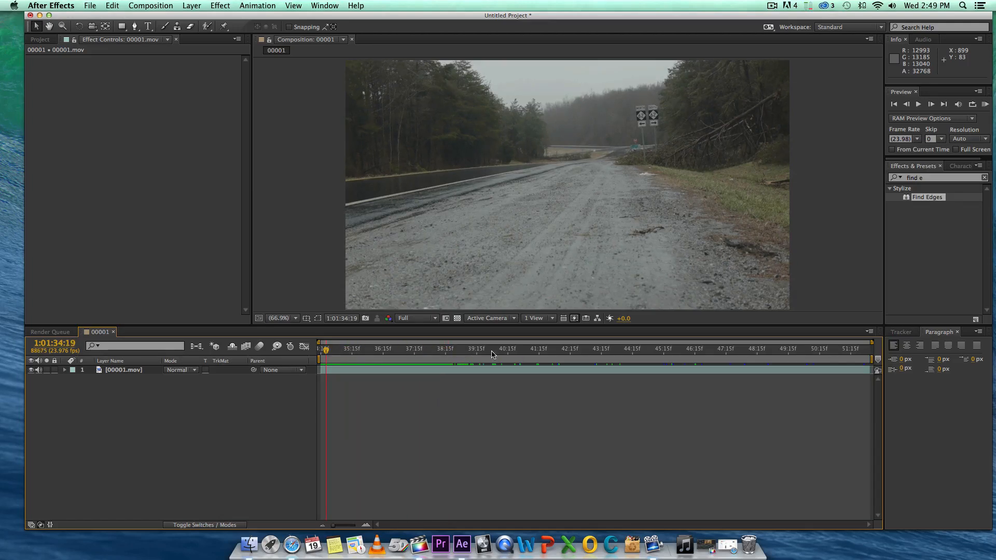
left_click(511, 351)
left_click(571, 358)
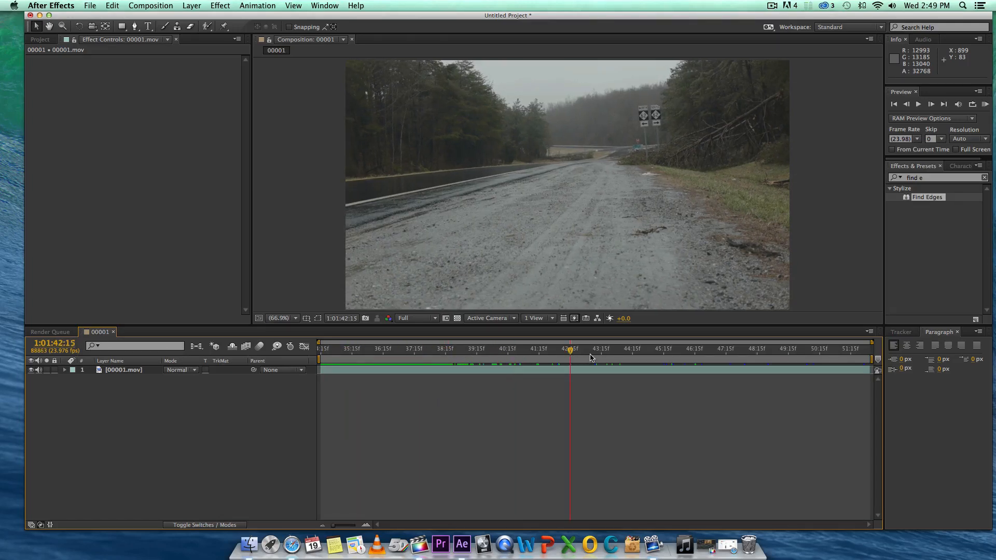
left_click_drag(517, 358, 322, 355)
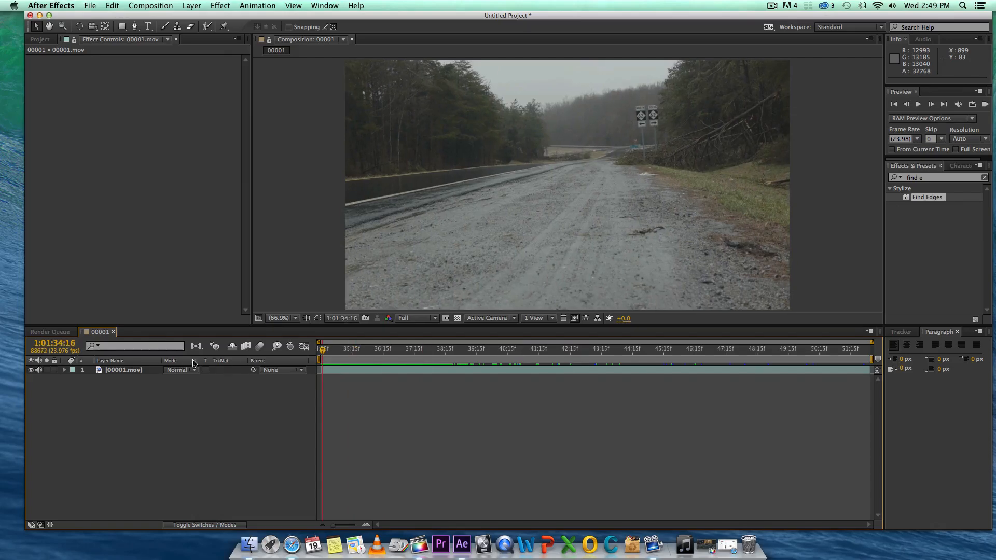
Step: Try the Sharpen effect on the 00001.mov layer with a Sharpen Amount of 806
key("super+a")
left_click(219, 5)
mouse_move(290, 74)
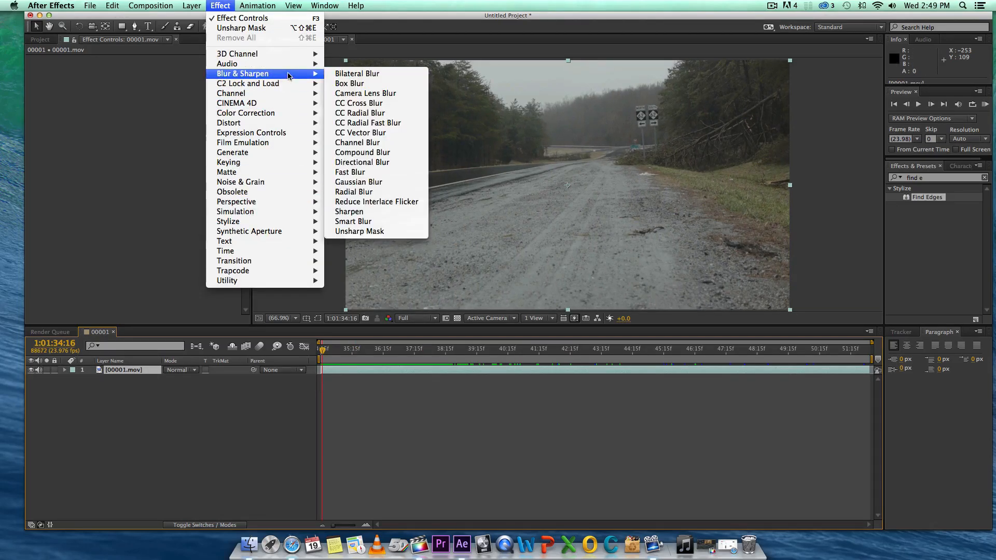
left_click(400, 212)
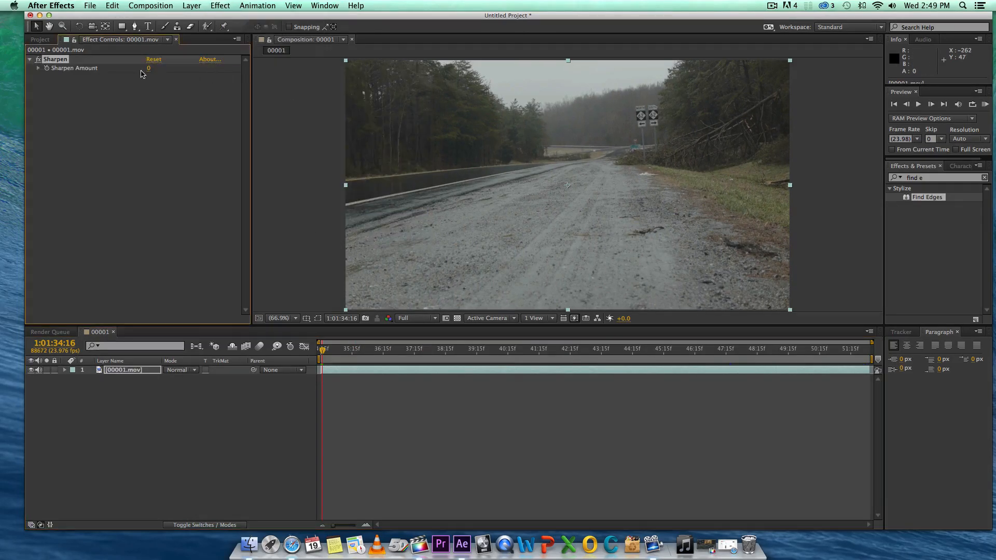
left_click_drag(148, 74, 479, 305)
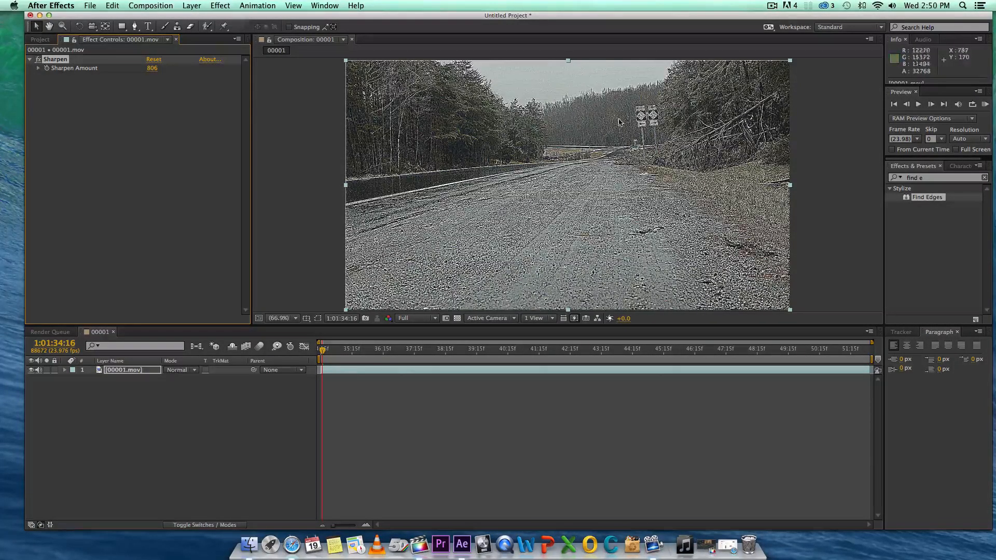
Step: Remove the Sharpen effect from the 00001.mov layer
left_click(111, 371)
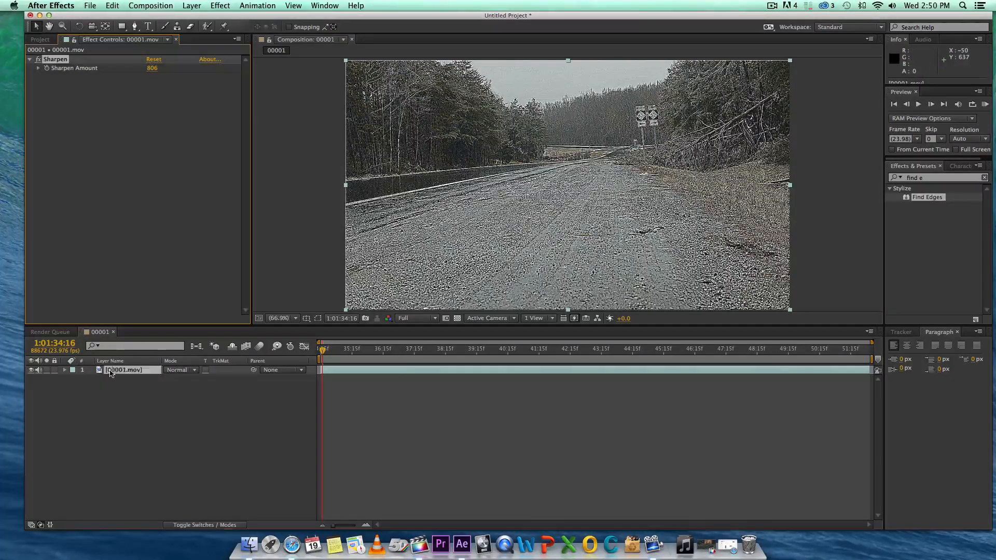
left_click(64, 61)
key("Delete")
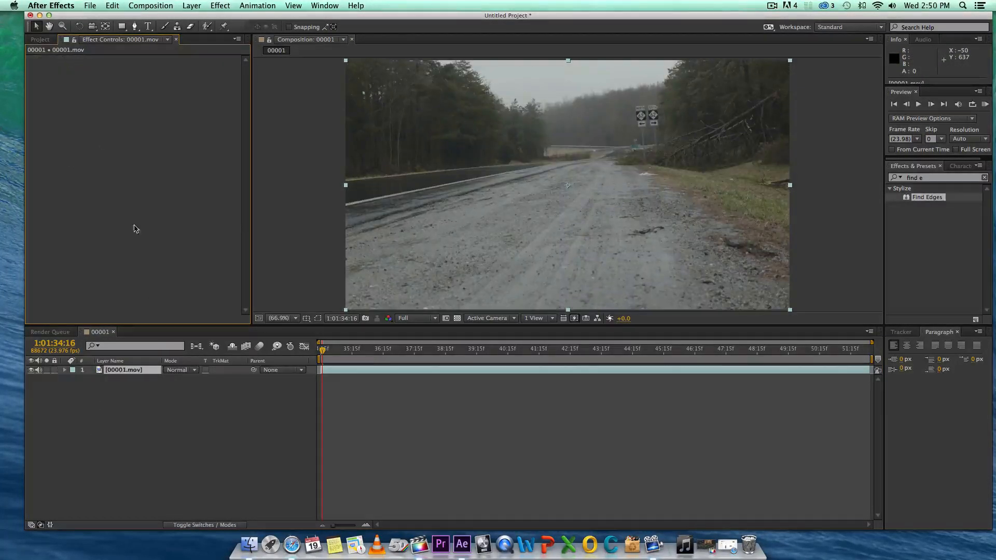
Step: Duplicate the 00001.mov layer, leaving both layers deselected
left_click(140, 372)
key("super+d")
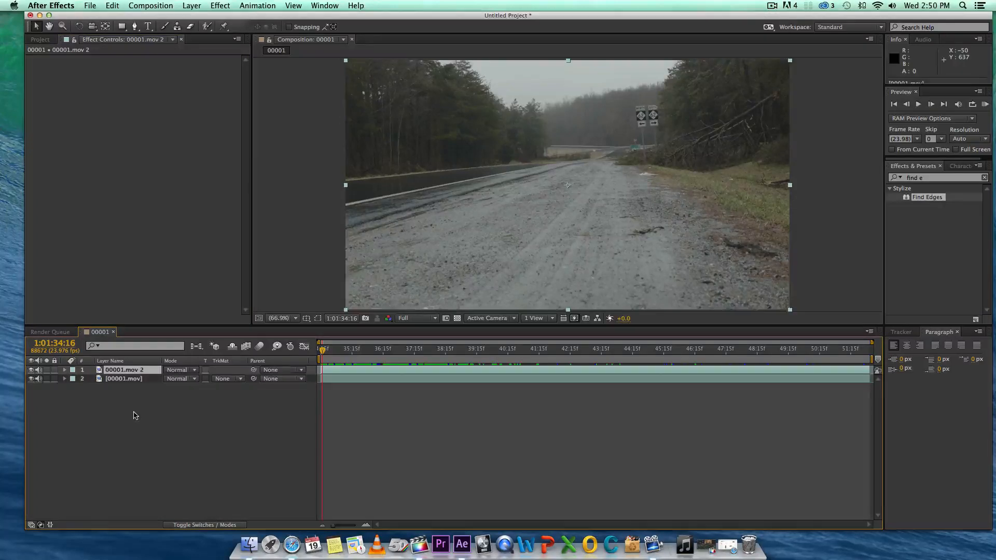
left_click(134, 412)
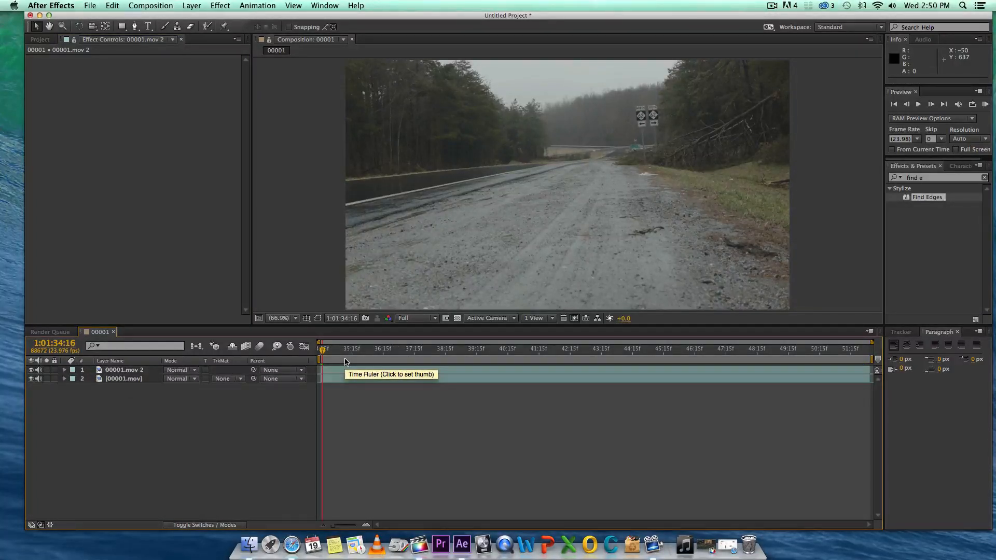
Step: Examine the footage at several points along the timeline and preview playback from its start
left_click(344, 356)
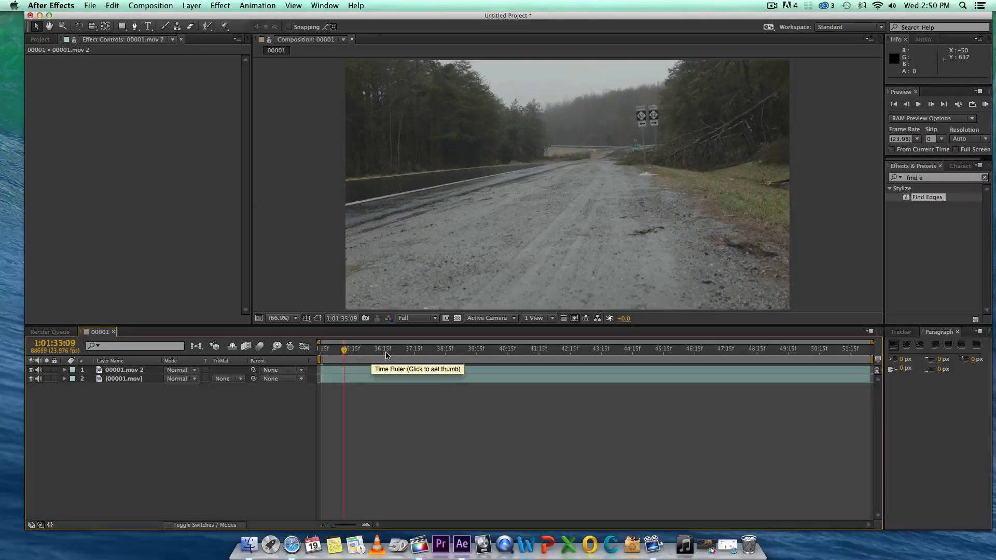
left_click(381, 354)
left_click(420, 355)
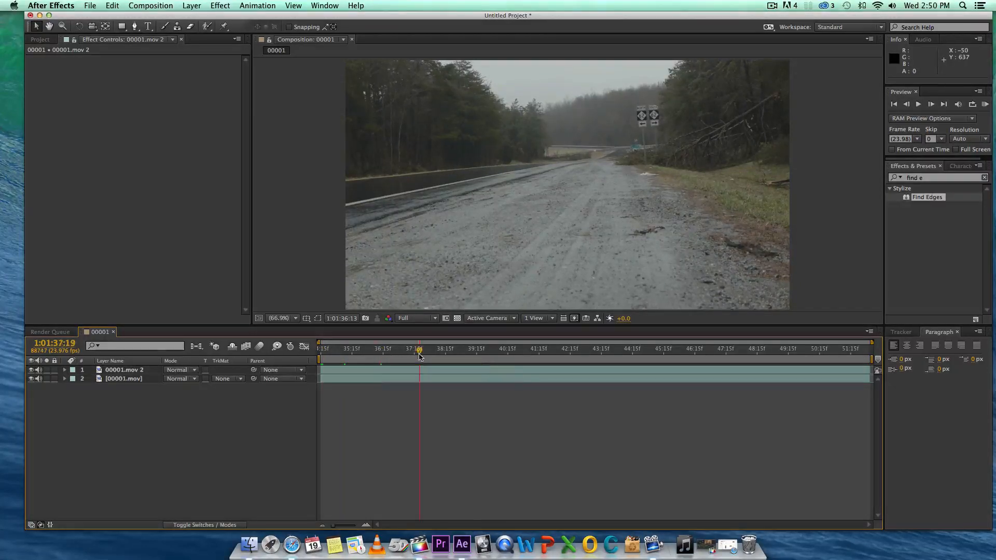
left_click(457, 355)
left_click(488, 356)
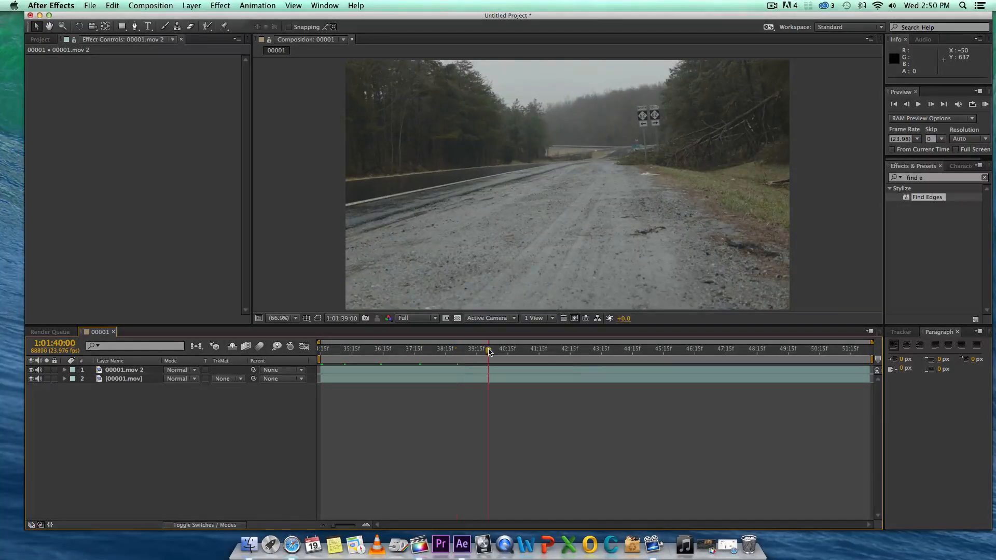
left_click(515, 356)
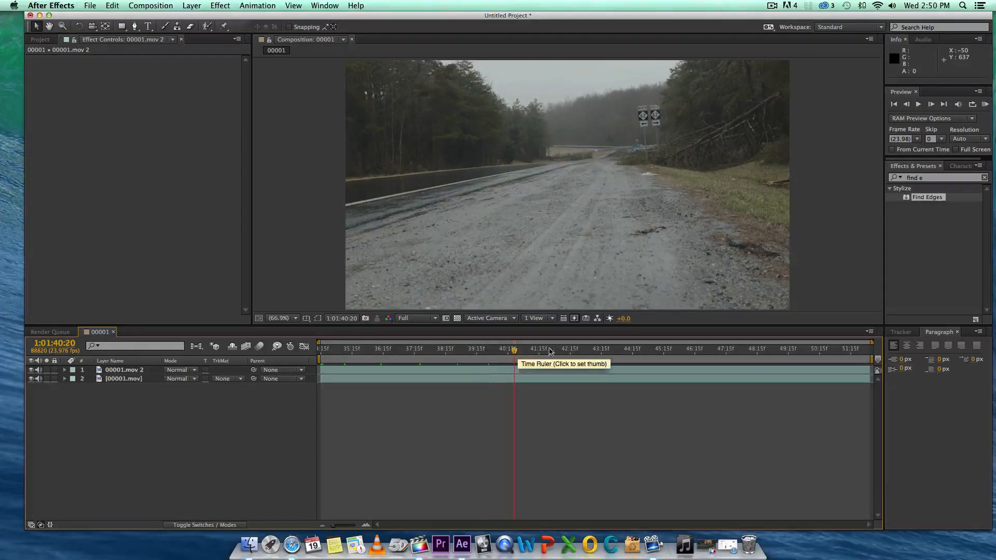
left_click(553, 356)
left_click(321, 353)
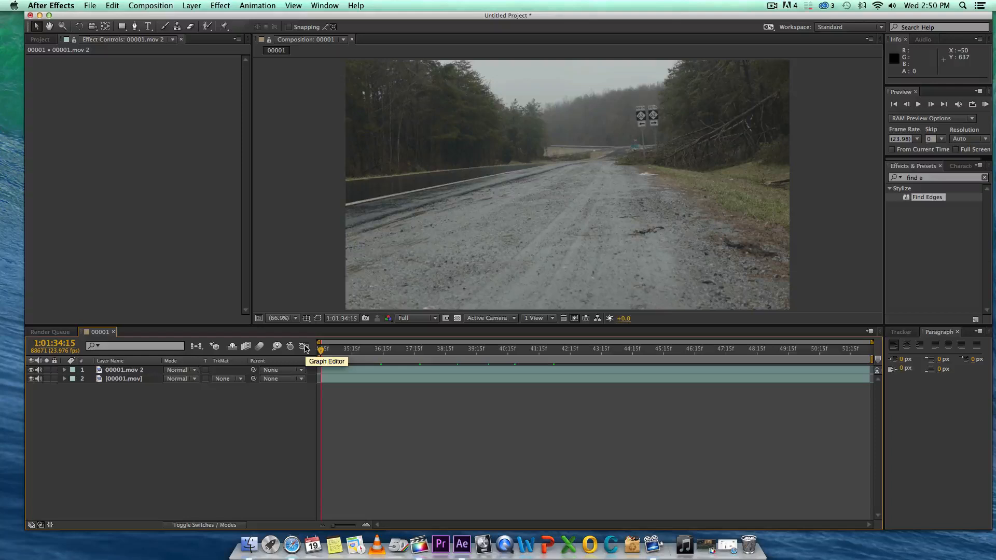
key("space")
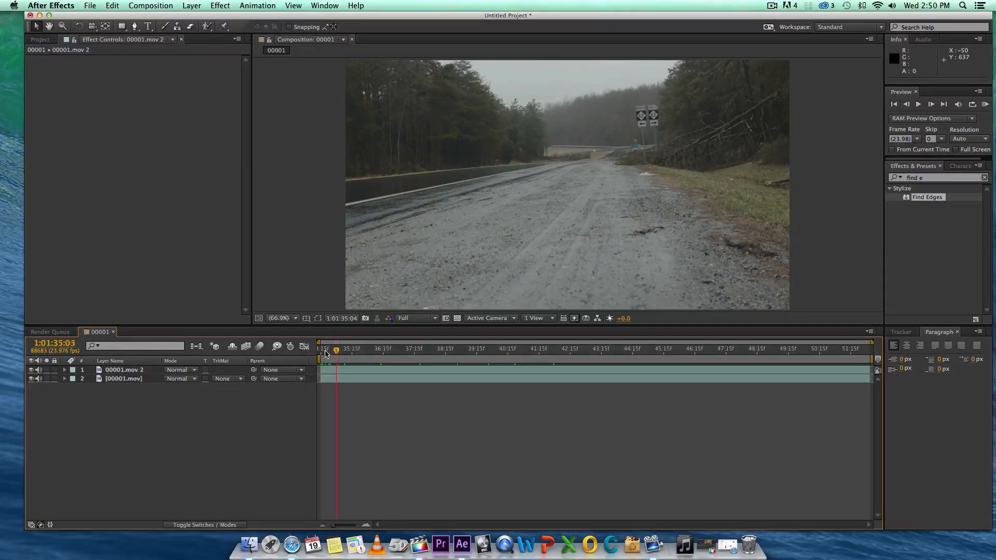
key("space")
Step: Apply the Tint effect and the Find Edges effect to the duplicate layer 00001.mov 2
left_click(133, 370)
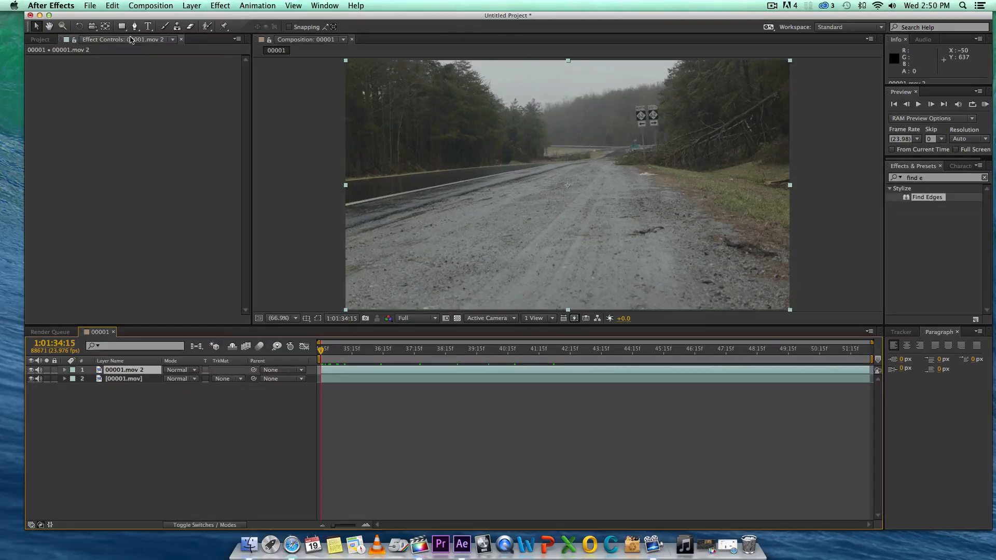
left_click(146, 379)
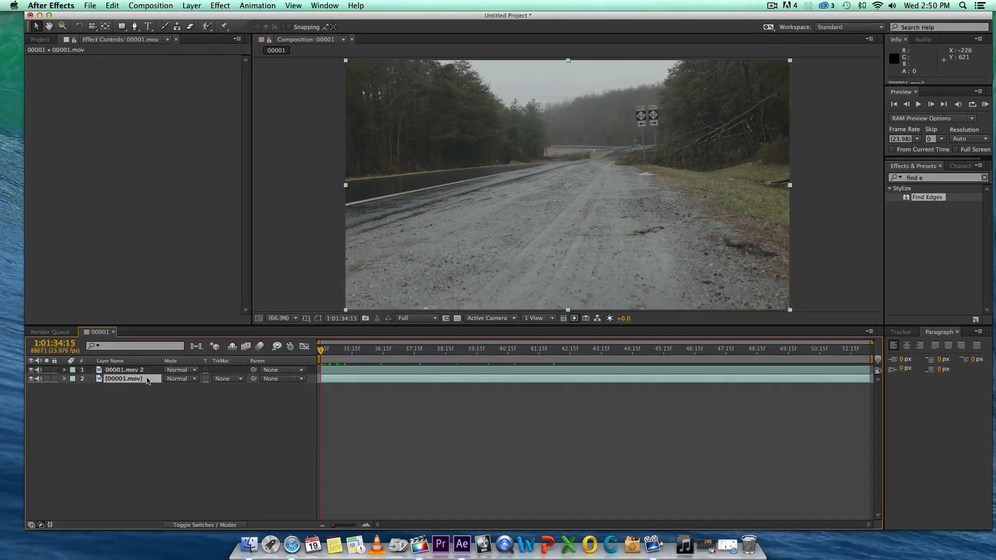
left_click(145, 369)
left_click(147, 380)
left_click(149, 370)
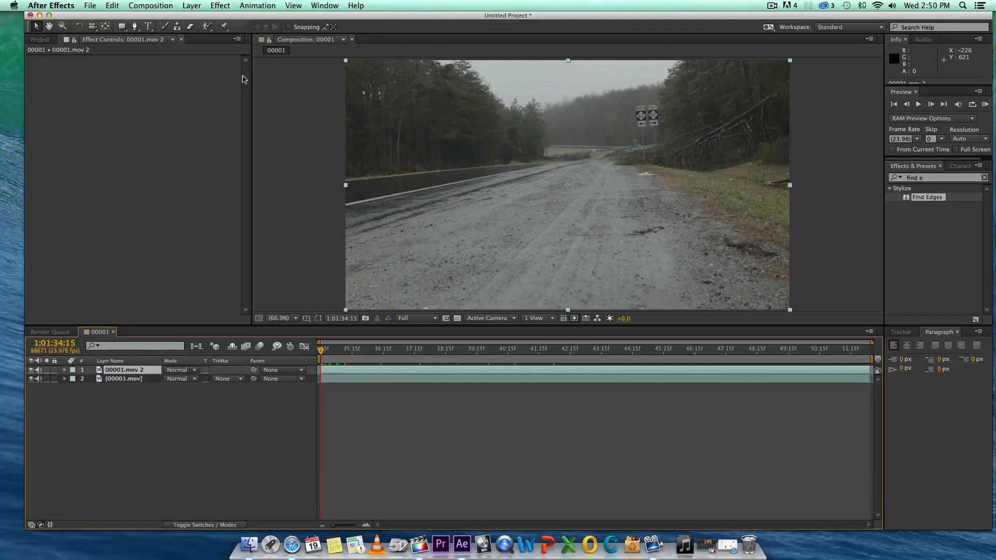
left_click(220, 6)
mouse_move(296, 113)
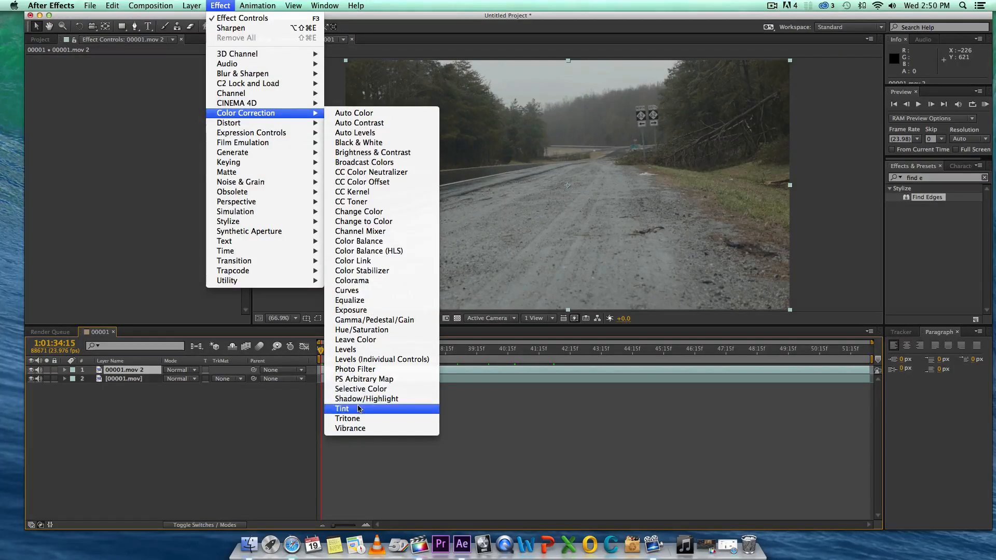
left_click(360, 409)
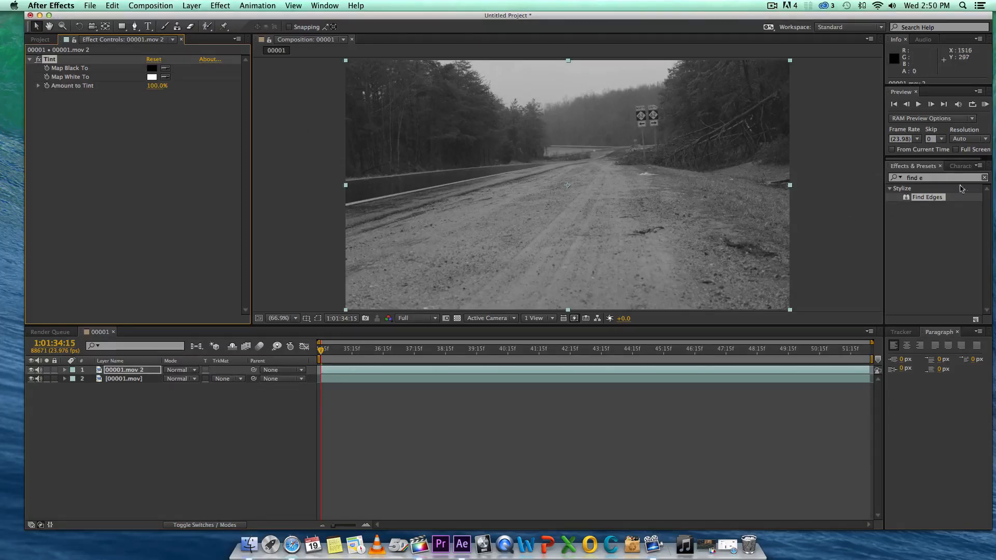
left_click_drag(926, 198, 138, 370)
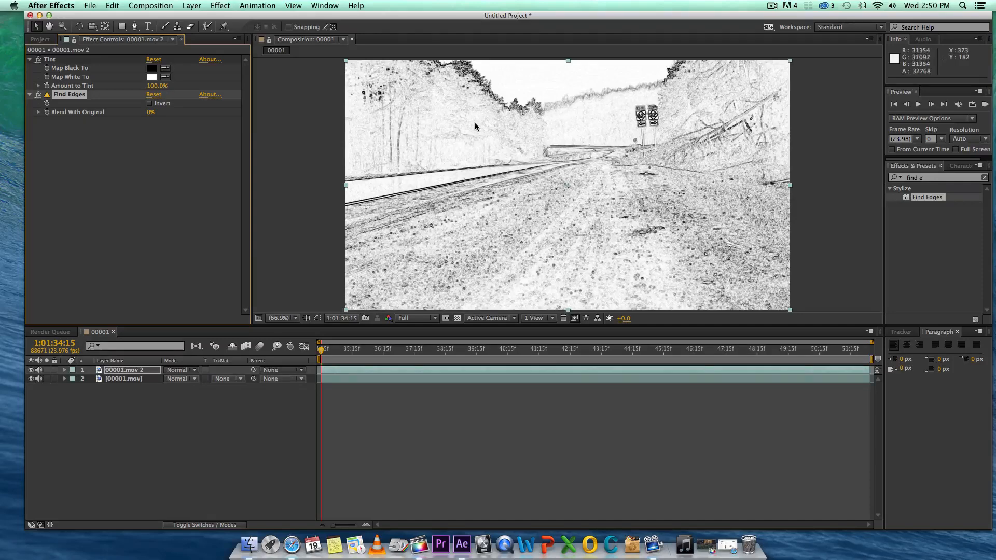
Step: Add Levels to 00001.mov 2 with Input Black about 12336, Input White about 28913 and Gamma 0.17 to increase the edge contrast
left_click(217, 6)
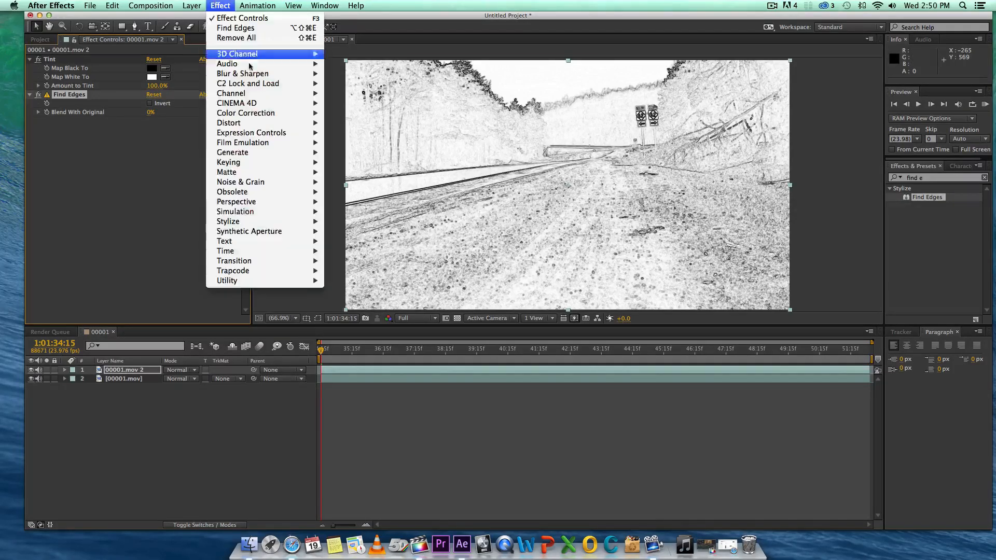
mouse_move(286, 113)
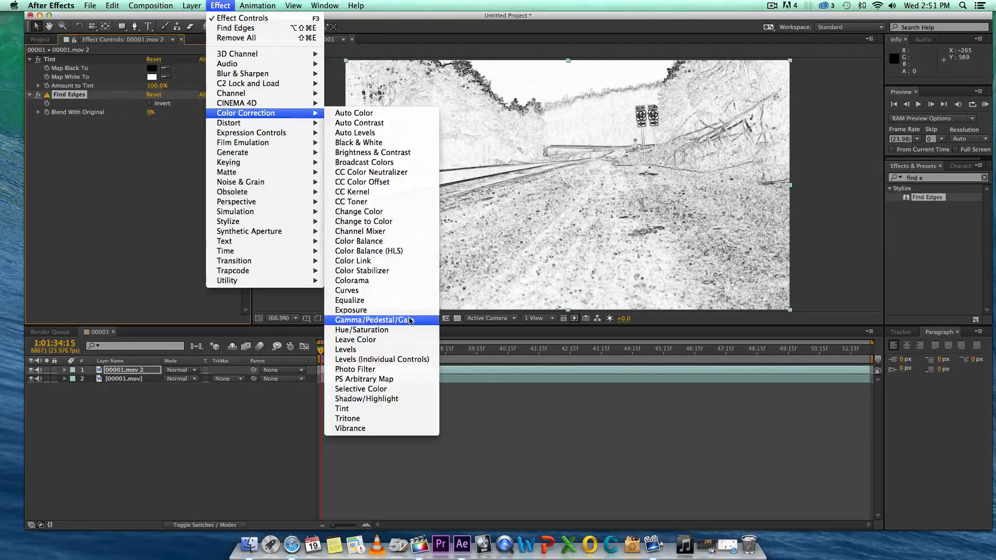
left_click(384, 350)
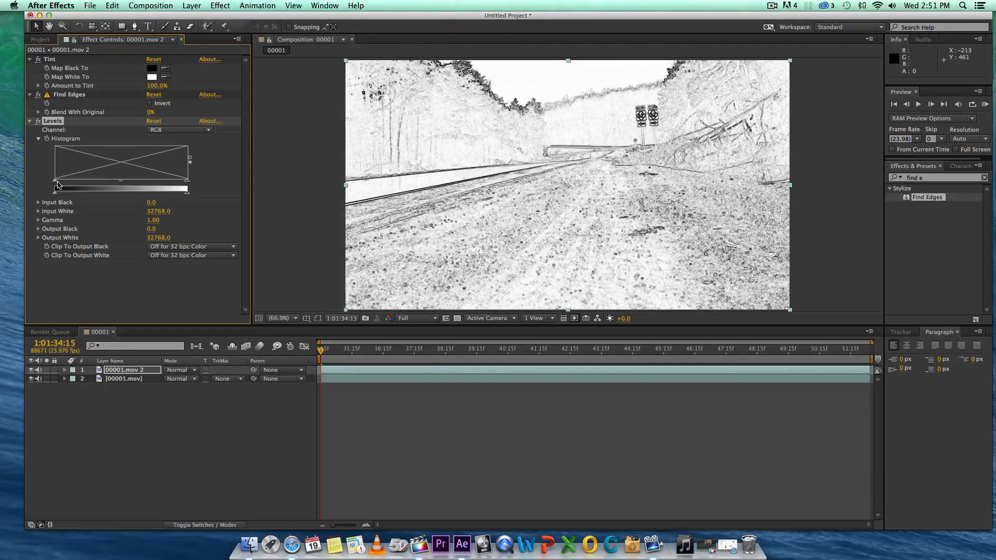
left_click_drag(55, 181, 104, 181)
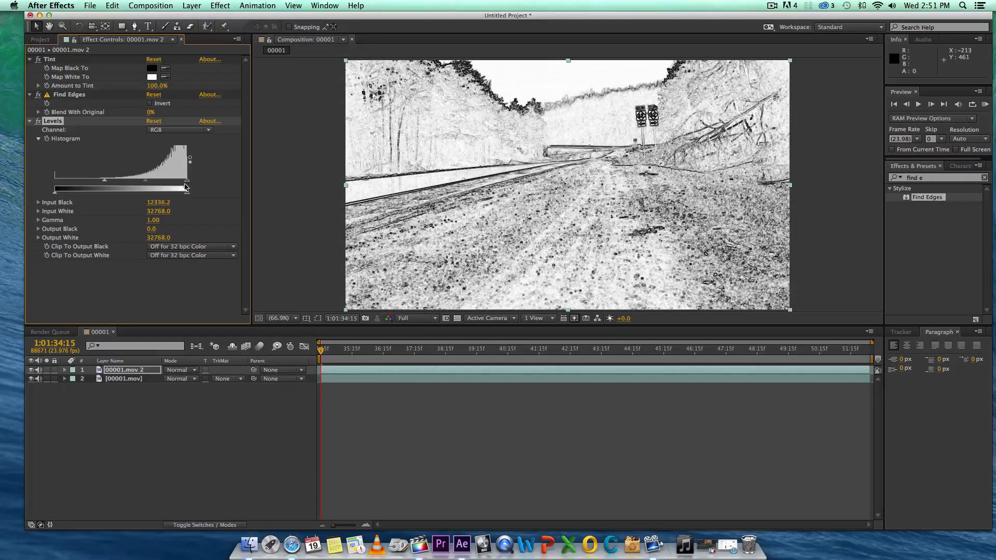
mouse_move(185, 181)
left_mouse_down()
mouse_move(132, 183)
mouse_move(179, 183)
mouse_move(169, 183)
left_mouse_up()
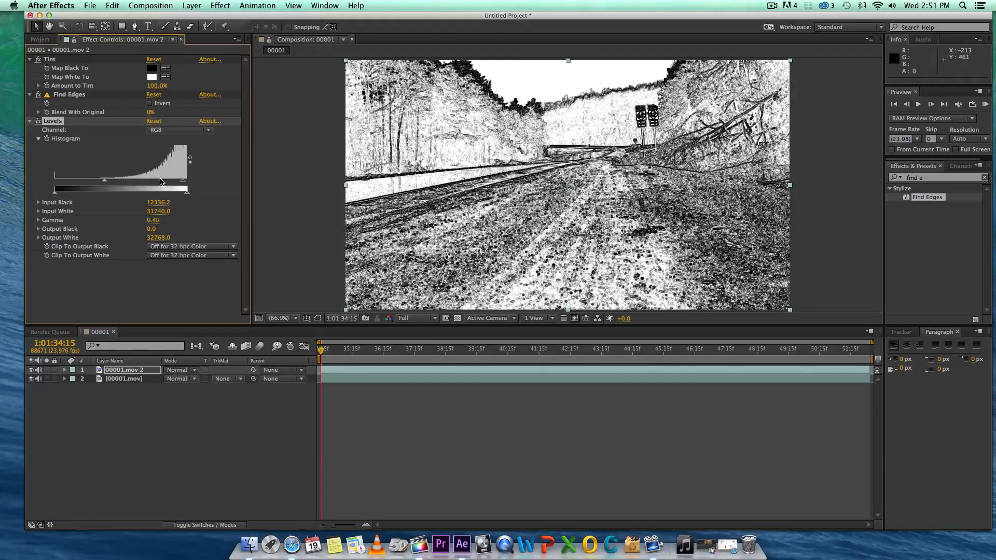
mouse_move(148, 180)
left_mouse_down()
mouse_move(123, 181)
mouse_move(172, 182)
left_mouse_up()
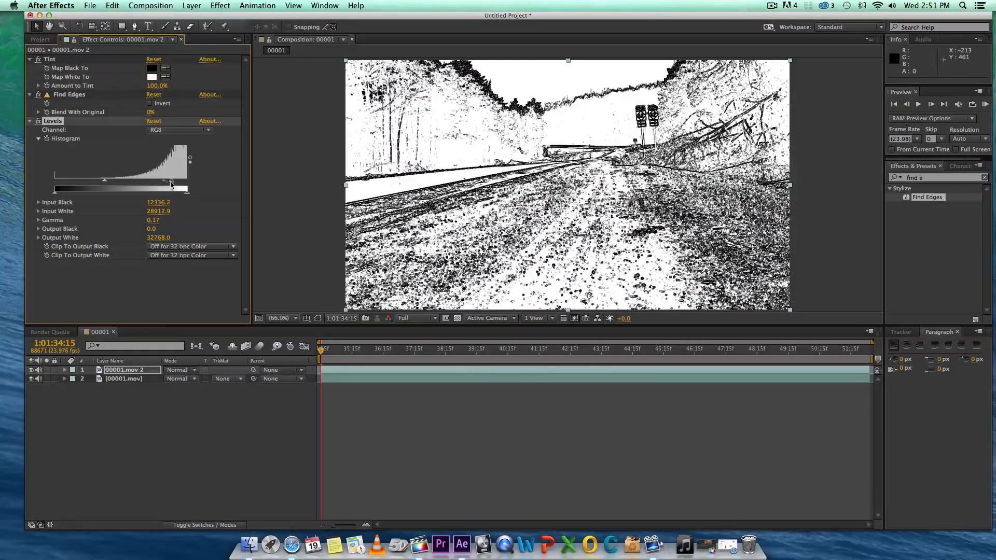
Step: Add a Gaussian Blur effect to 00001.mov 2 with a Blurriness of 5
left_click(219, 6)
mouse_move(278, 75)
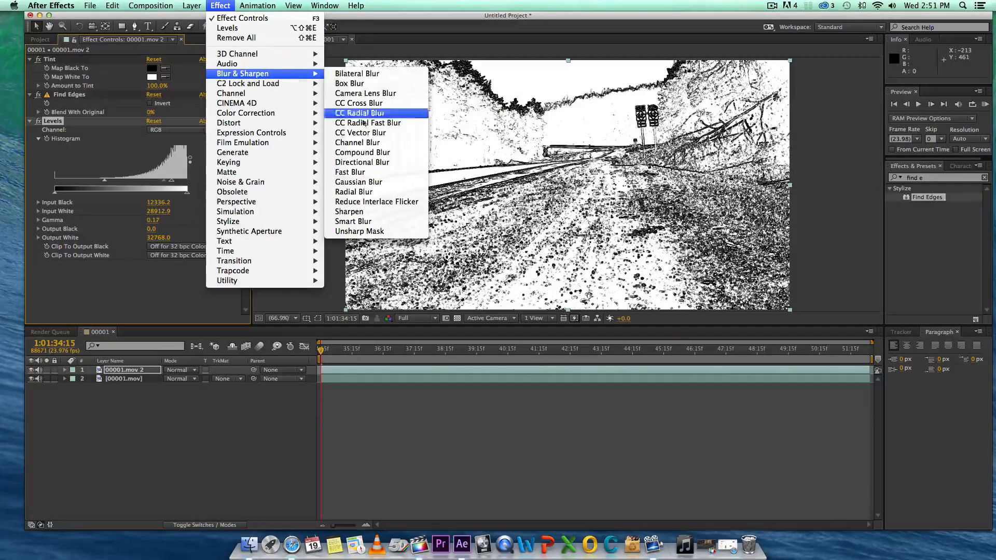
left_click(365, 182)
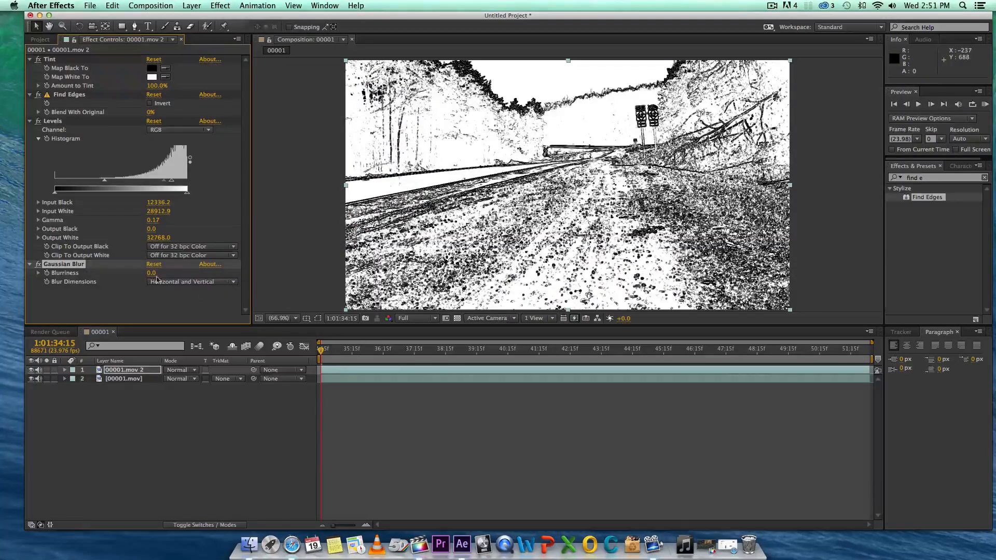
left_click(151, 274)
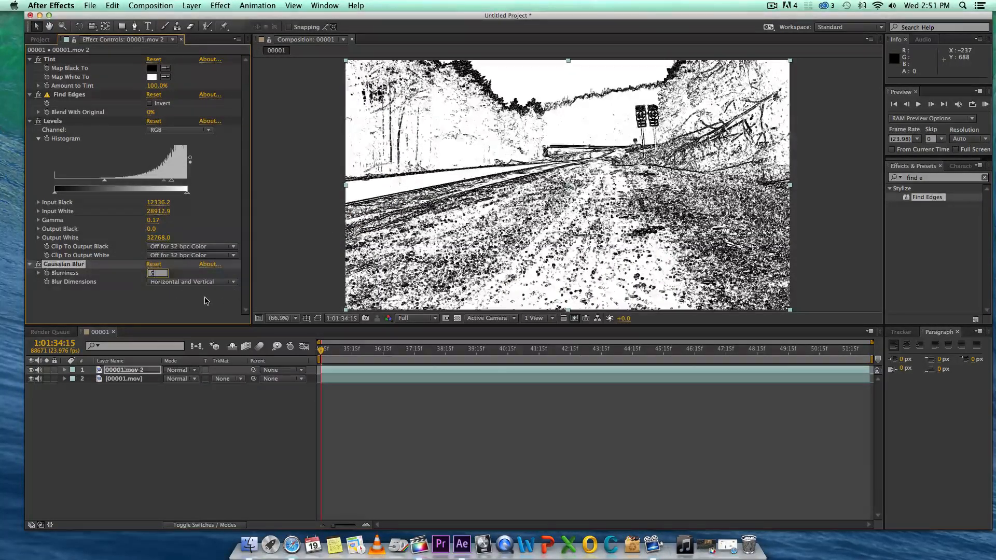
type("5")
key("Return")
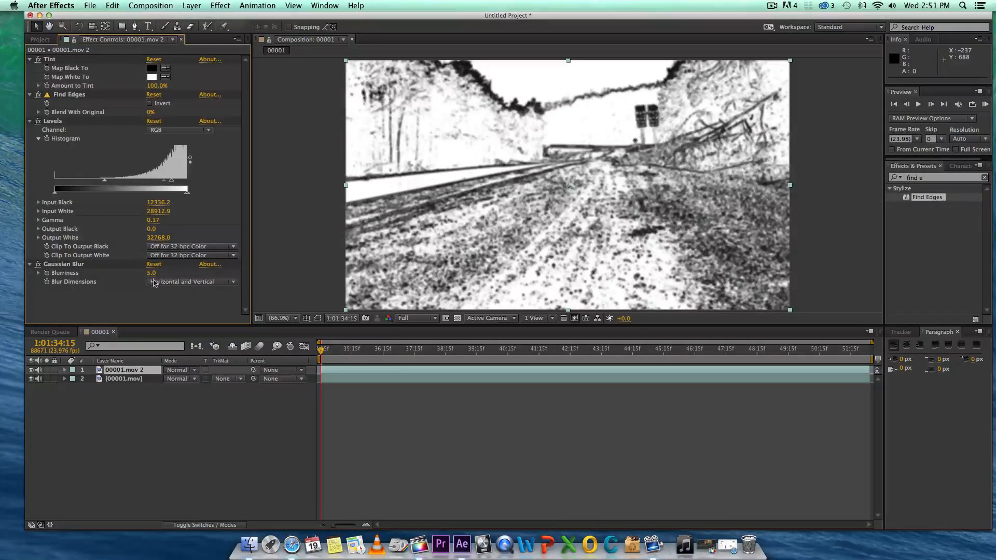
Step: Try a stronger Gaussian Blur of about 17 on 00001.mov 2, and settle on a Blurriness of 4
left_click_drag(152, 274, 212, 270)
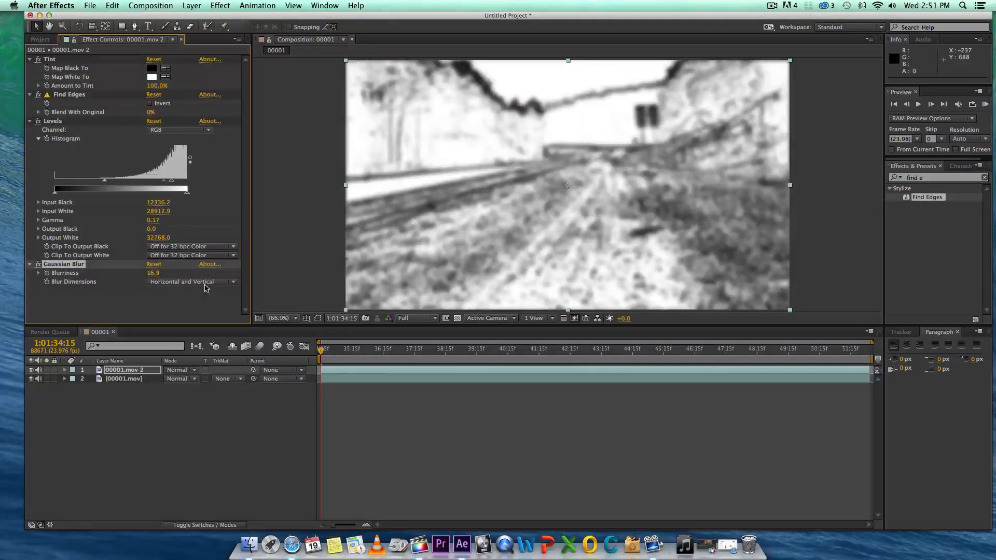
left_click(154, 273)
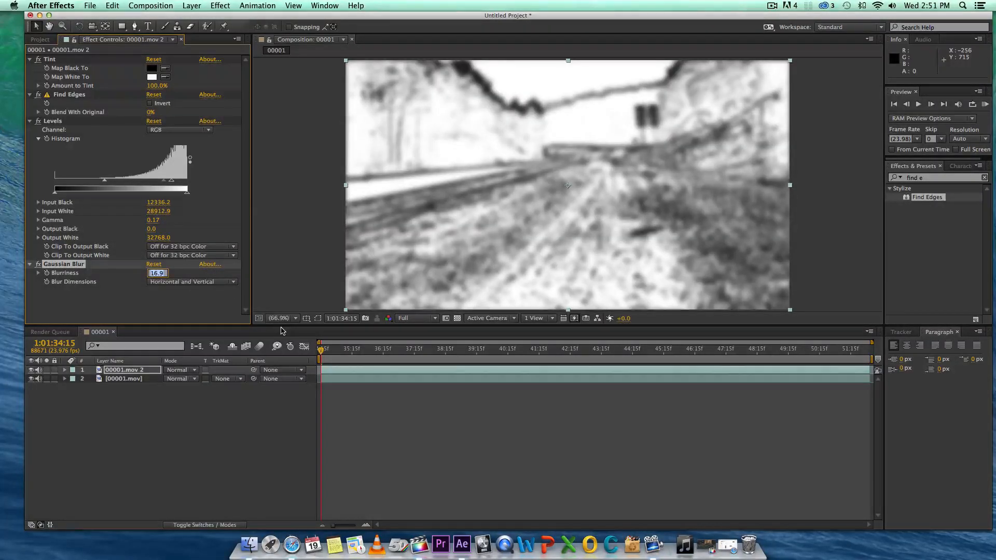
type("4")
key("Return")
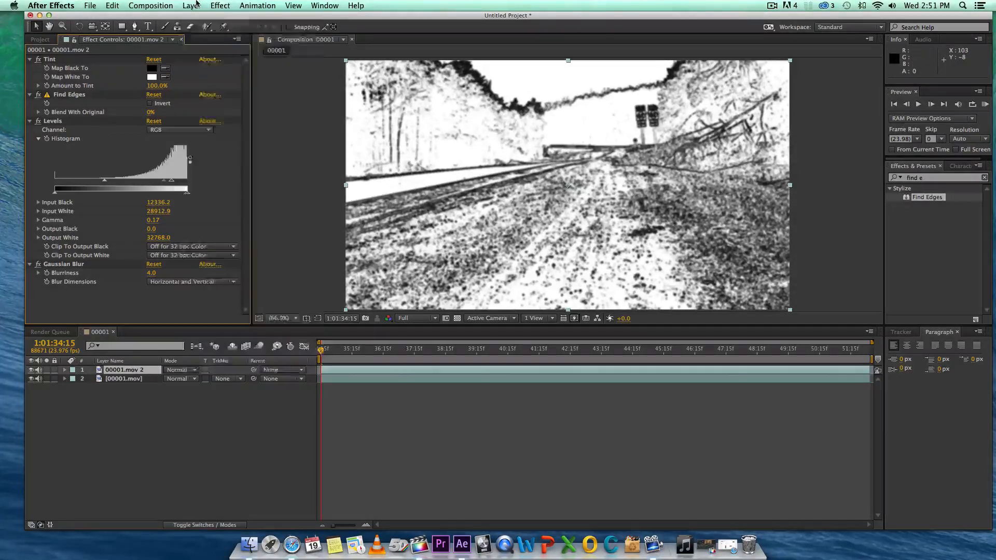
Step: Create a new adjustment layer and rename it Sharpen
left_click(220, 5)
mouse_move(192, 5)
left_click(384, 80)
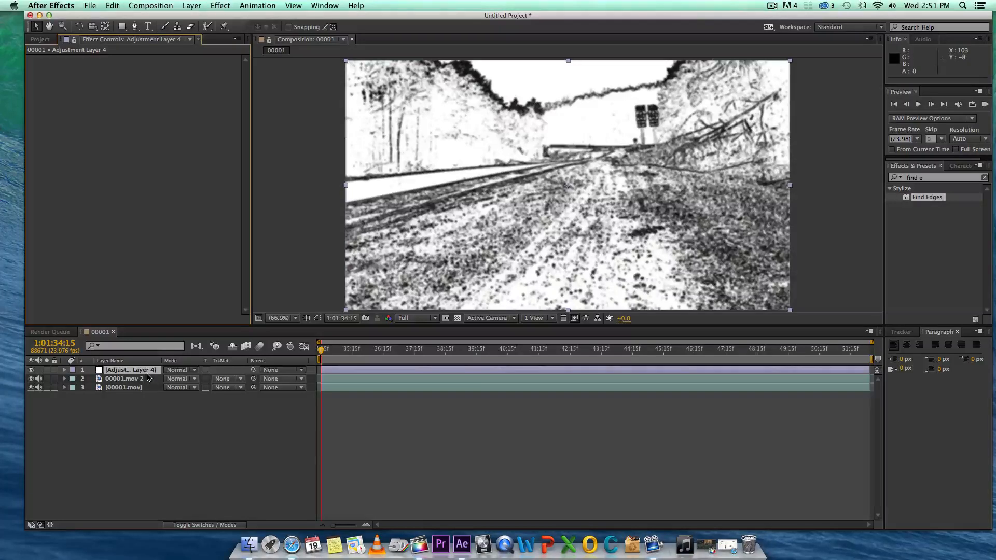
left_click(147, 371)
key("Return")
type("S")
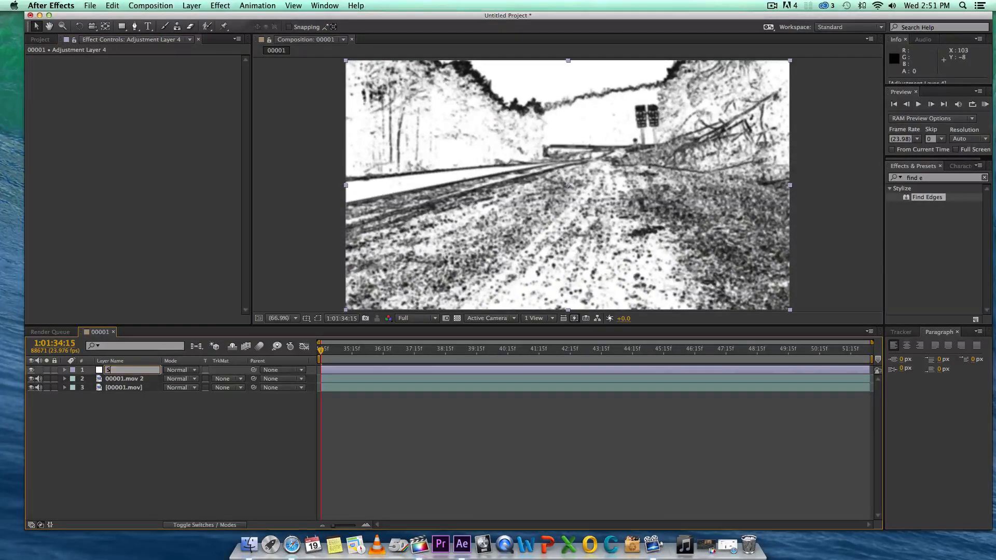
type("harpen")
left_click(190, 473)
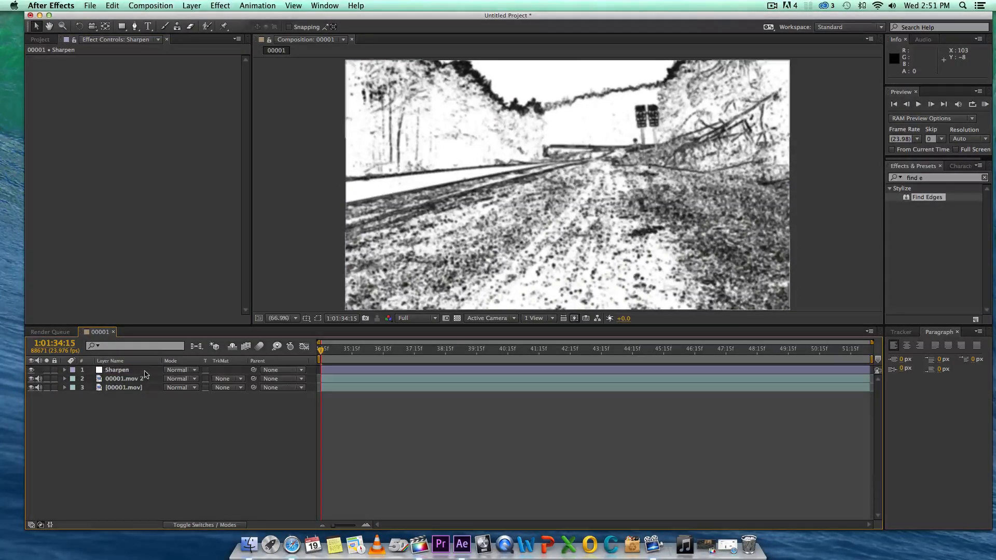
Step: Move the Sharpen layer directly below 00001.mov 2 and set its track matte to Luma Inverted
left_click_drag(144, 370, 145, 384)
left_click(223, 378)
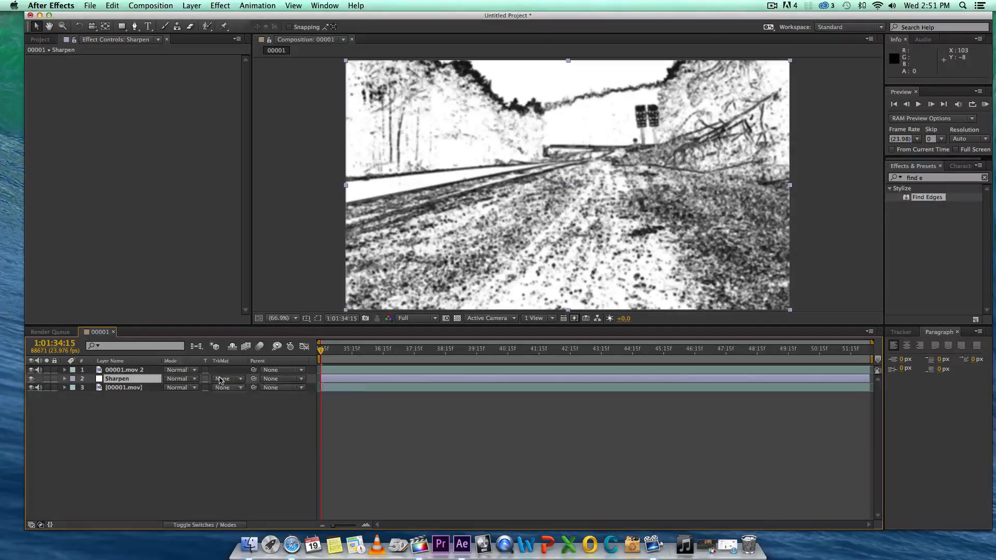
left_click(288, 435)
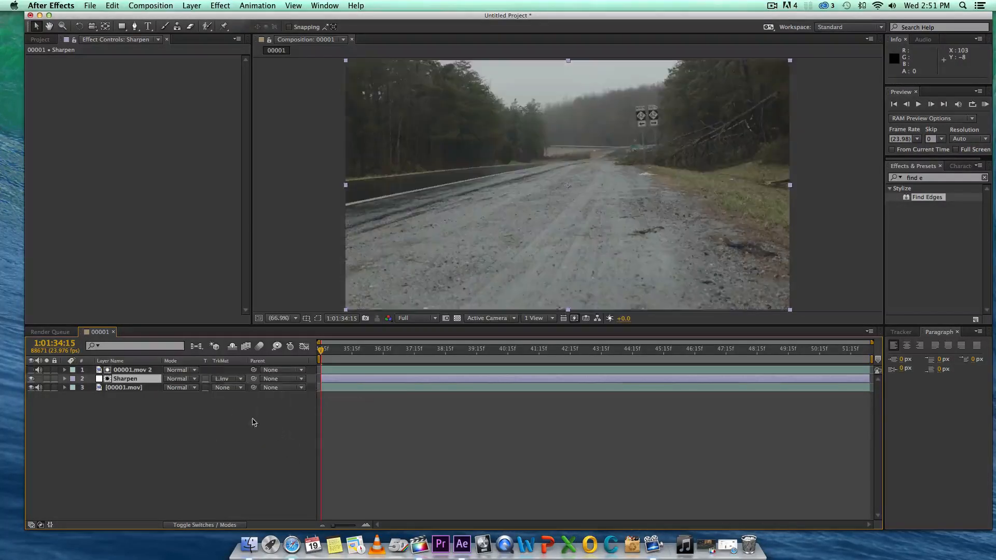
Step: Apply an Unsharp Mask effect to the Sharpen layer with an Amount of 100
left_click(144, 371)
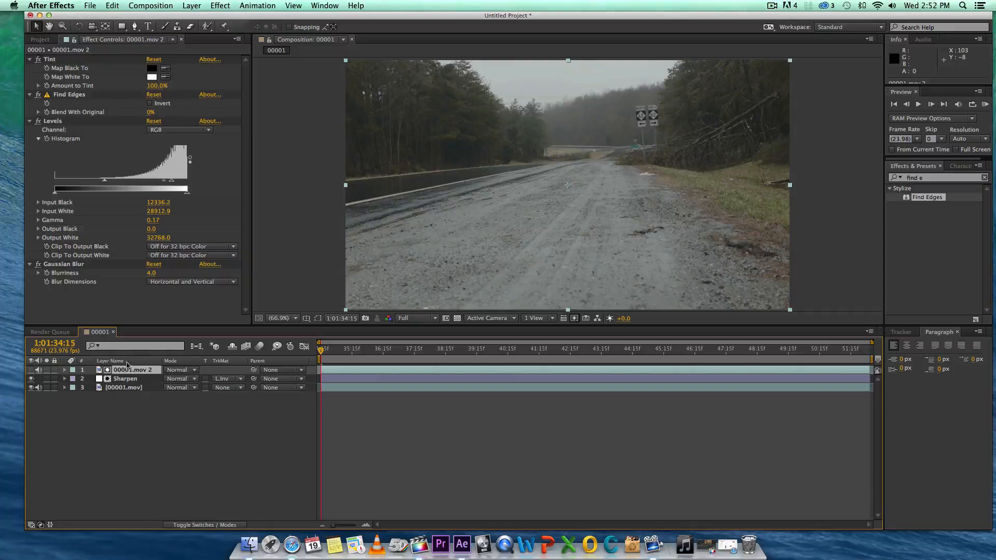
left_click(127, 378)
left_click(218, 6)
mouse_move(280, 75)
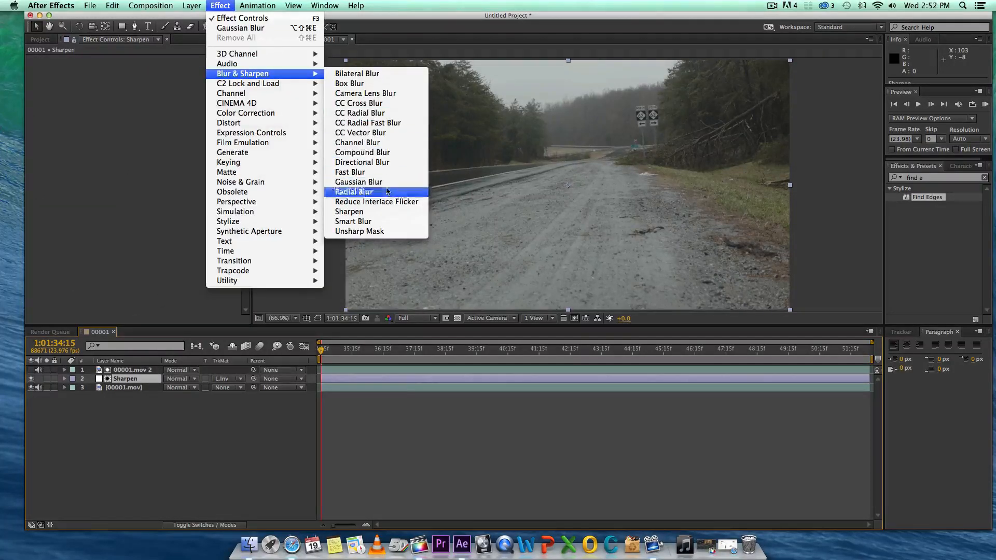
left_click(368, 242)
left_click(153, 68)
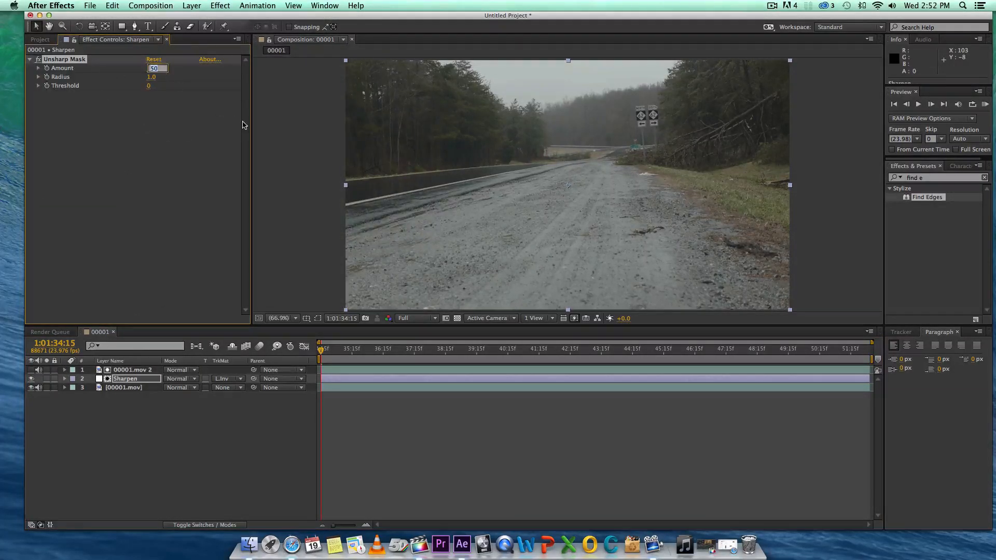
type("100")
left_click(235, 147)
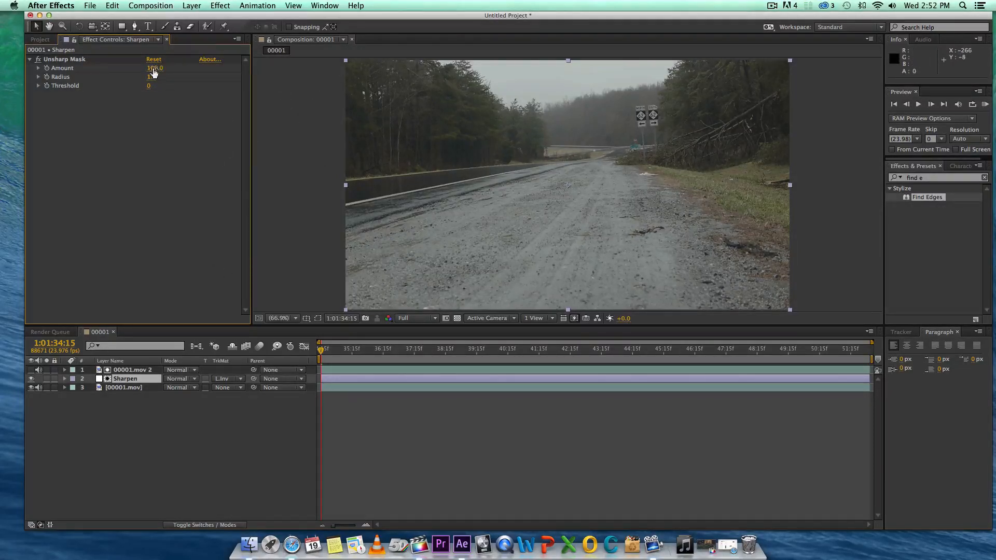
Step: Try an Unsharp Mask Amount of 500 and inspect the treetops against the sky at 200% magnification
left_click_drag(154, 68, 160, 68)
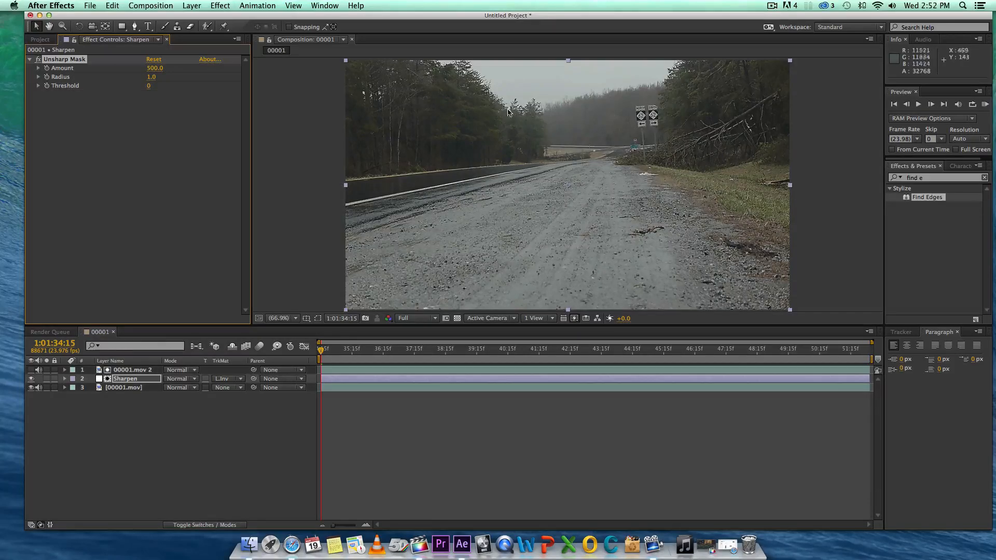
left_click(279, 318)
left_click(288, 432)
key("space")
left_click_drag(371, 86, 511, 360)
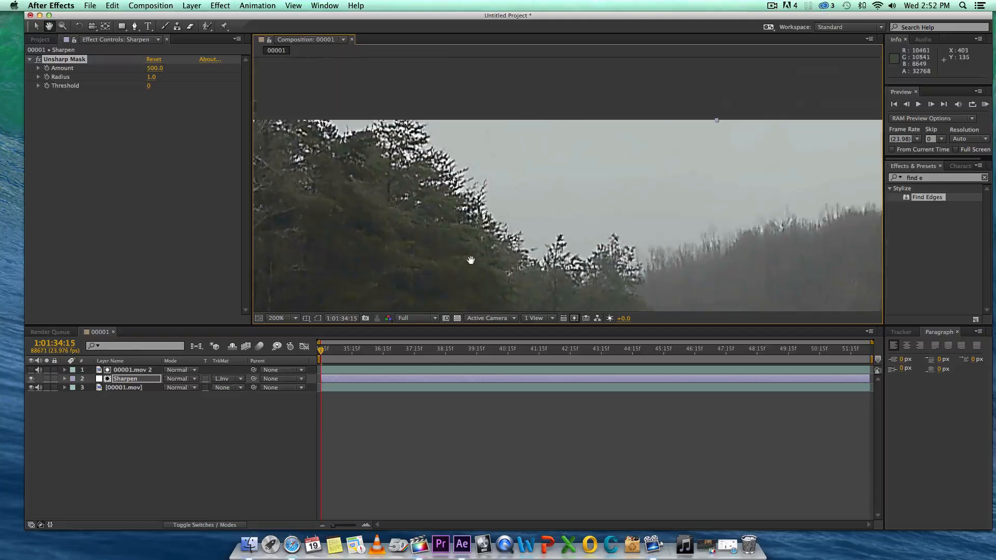
Step: Compare the treetops with and without the Sharpen layer by toggling its visibility, leaving it visible and the whole frame in view
left_click(35, 382)
left_click(32, 378)
left_click(32, 378)
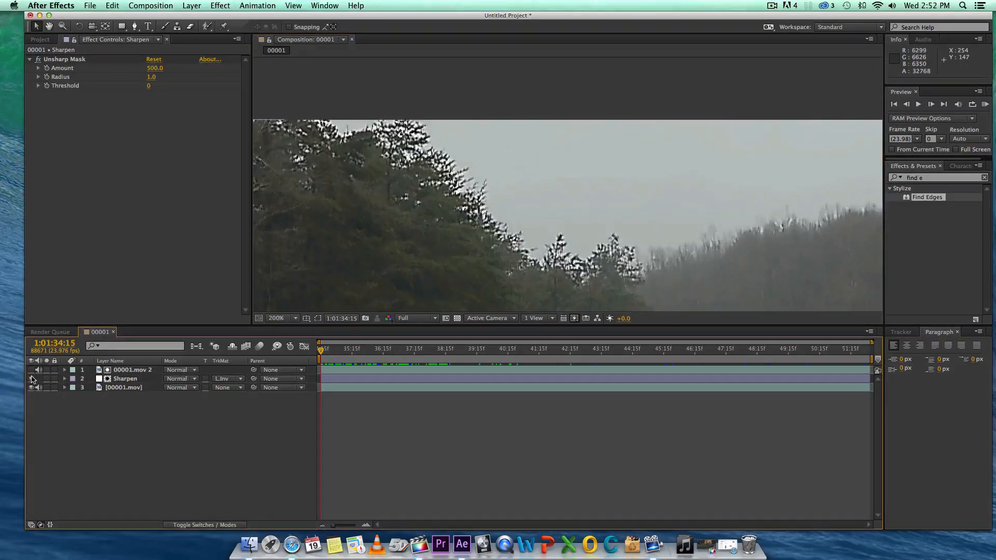
left_click(32, 378)
left_click(31, 378)
left_click(31, 378)
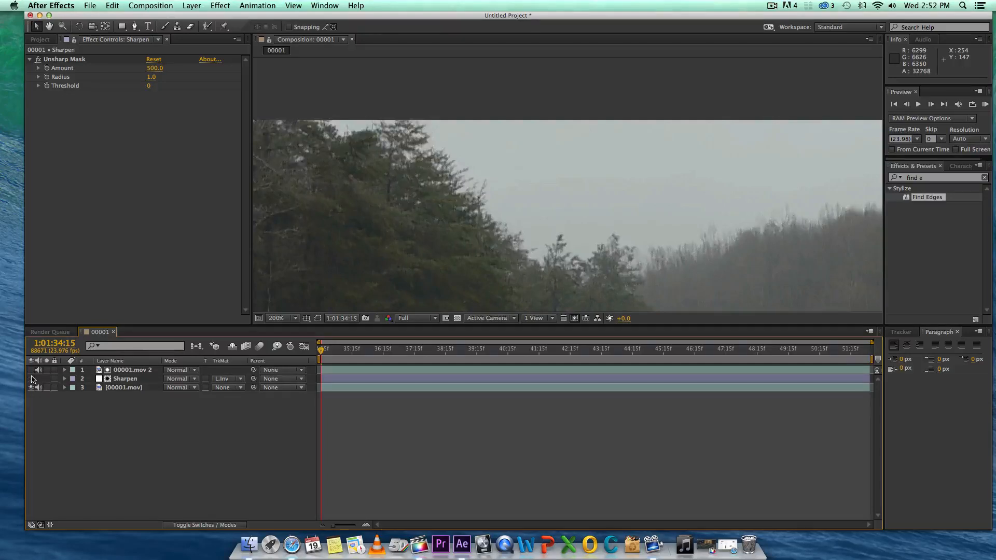
left_click(32, 378)
left_click(31, 378)
left_click(32, 378)
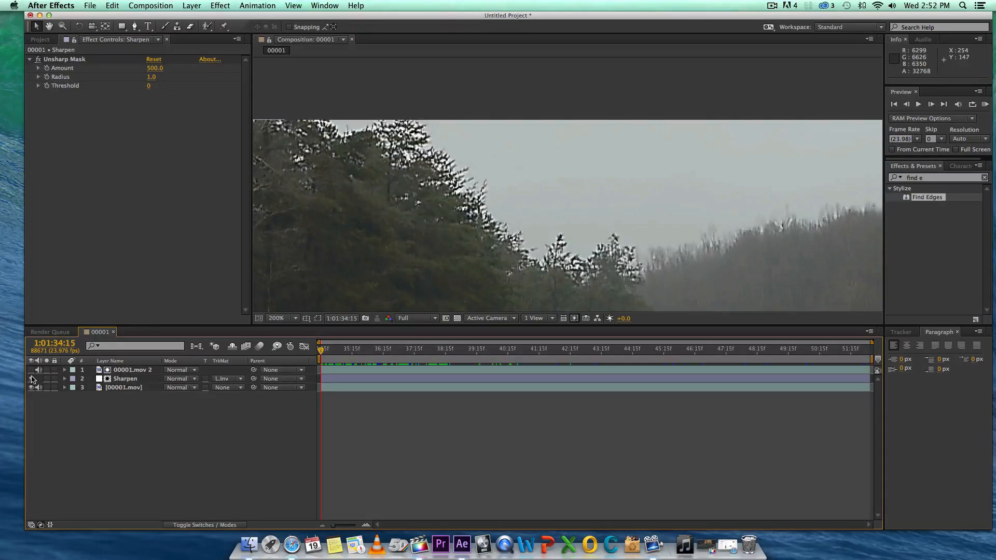
left_click(32, 378)
left_click(32, 378)
left_click(32, 378)
left_click(32, 378)
left_click(293, 319)
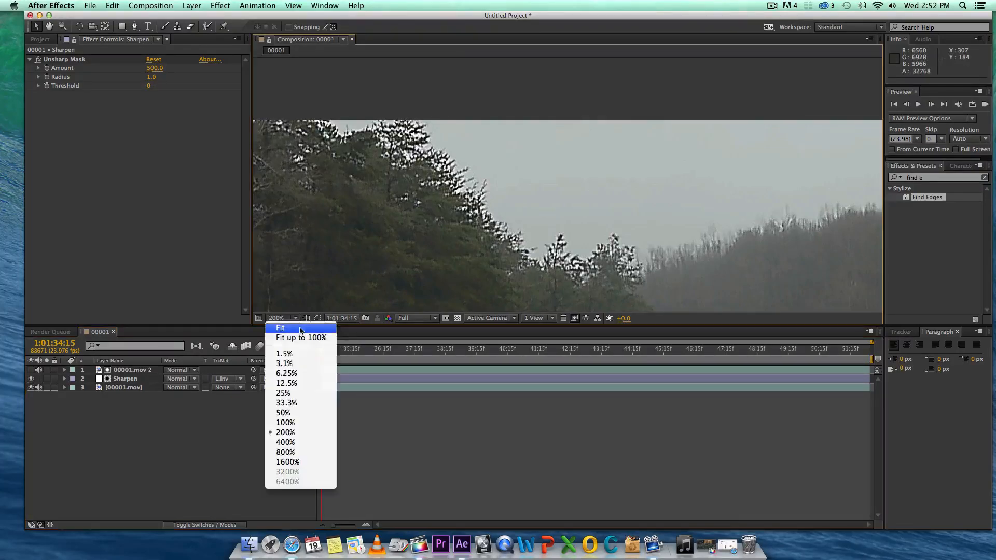
left_click(303, 337)
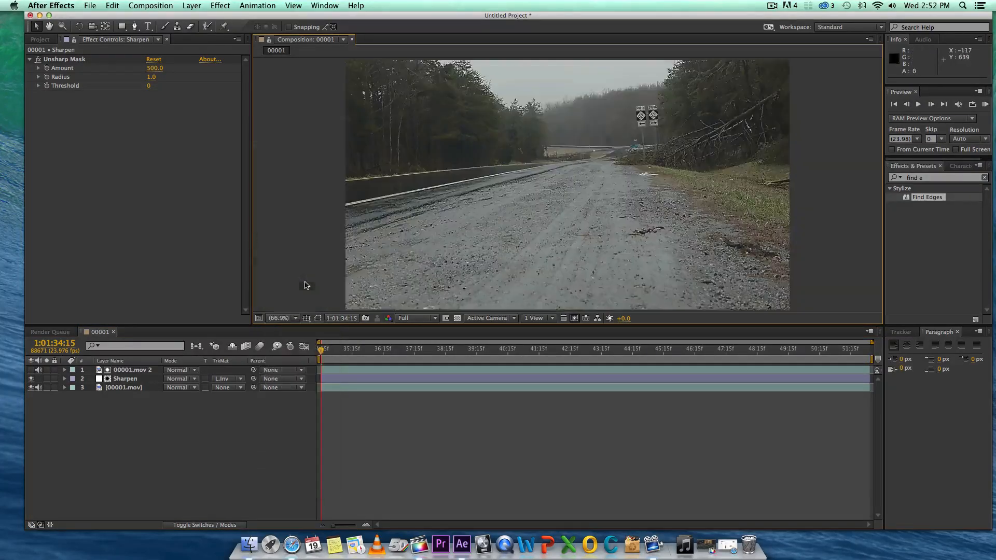
Step: Set the Unsharp Mask Amount on the Sharpen layer to 100
left_click(151, 68)
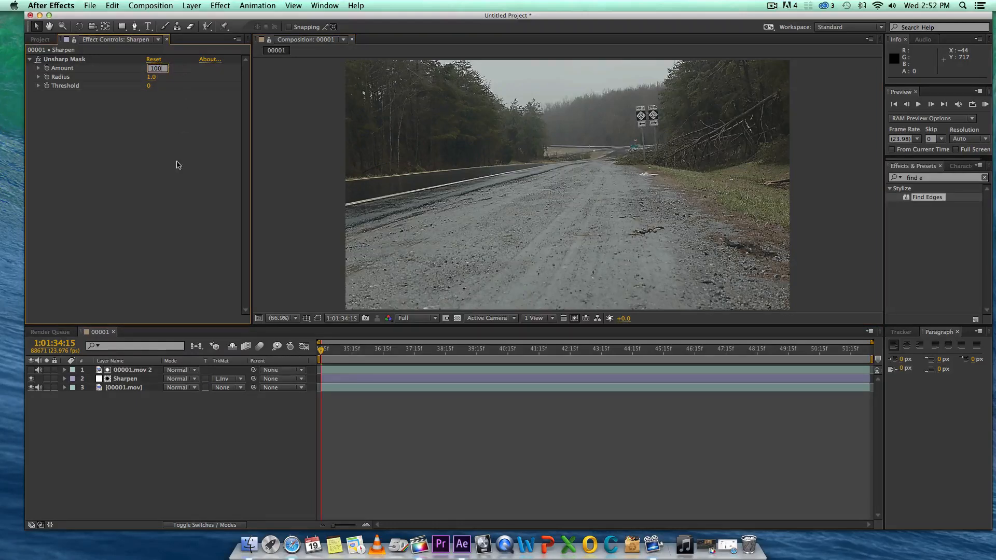
key("Return")
left_click(149, 402)
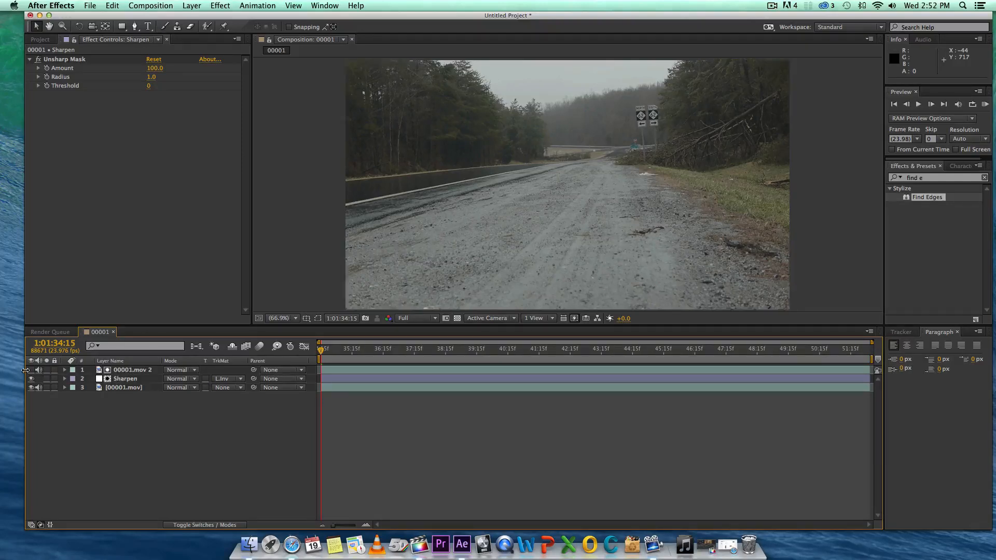
Step: Show the 00001.mov 2 edge matte temporarily to examine it across the full frame, and hide it again
left_click(31, 370)
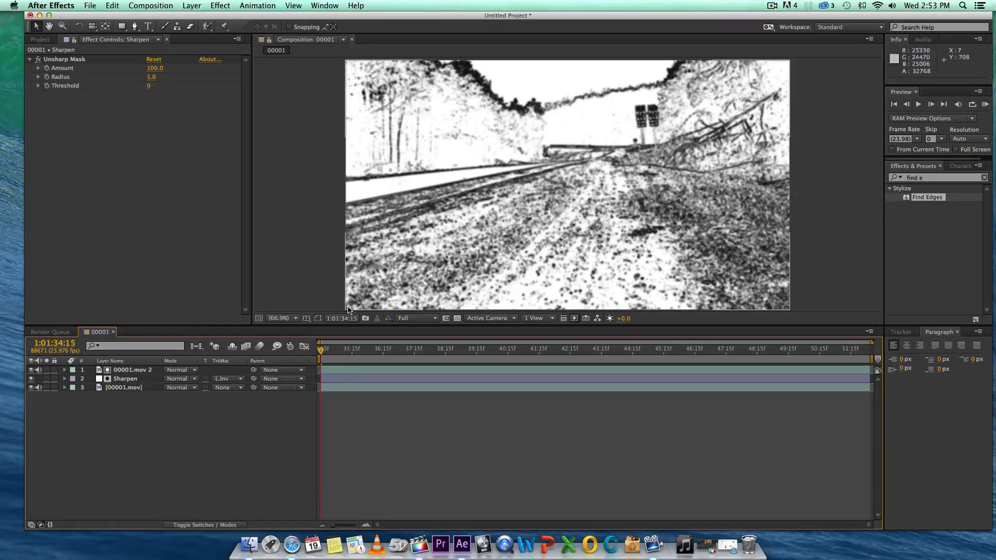
left_click(296, 319)
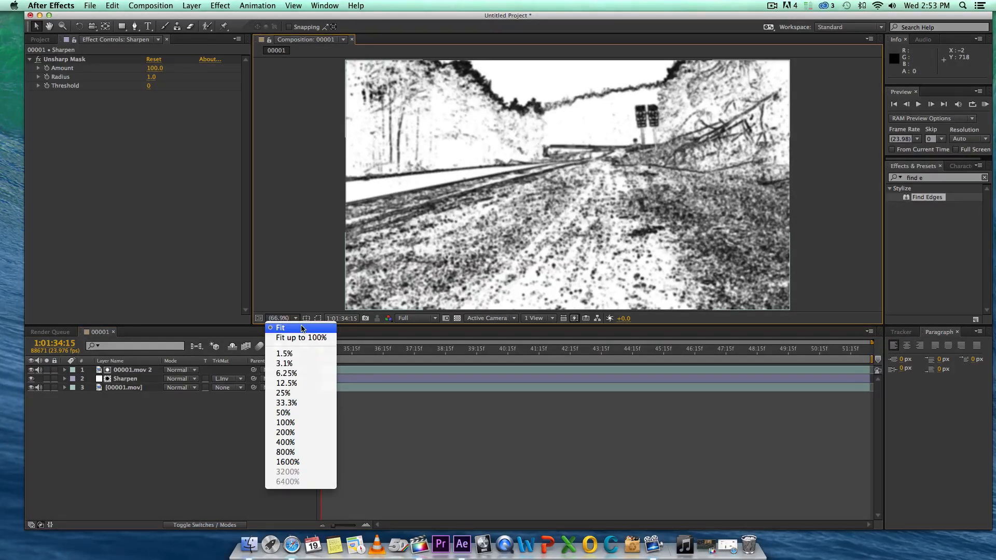
left_click(301, 328)
left_click(30, 369)
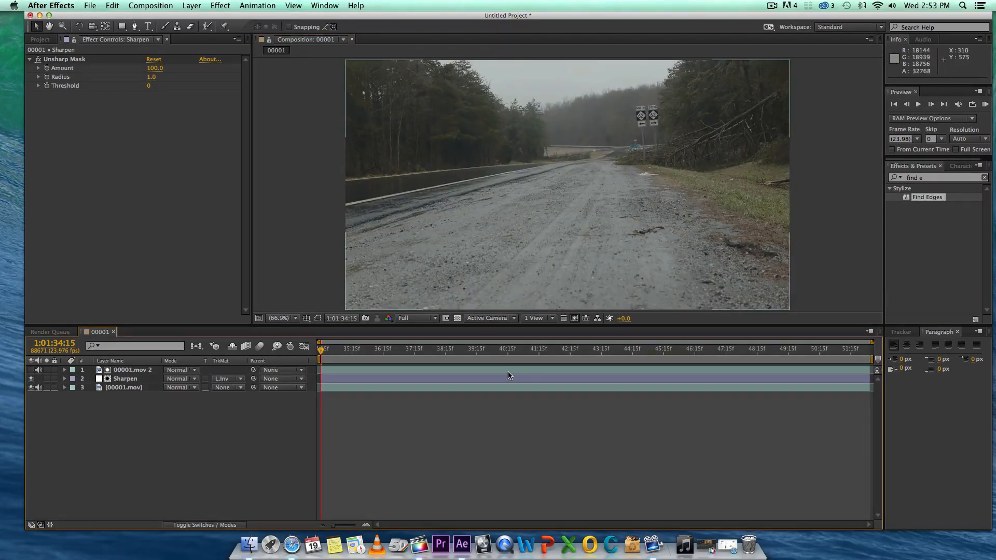
Step: Review the sharpened footage at several points along the timeline, ending back at the clip's start
left_click(344, 352)
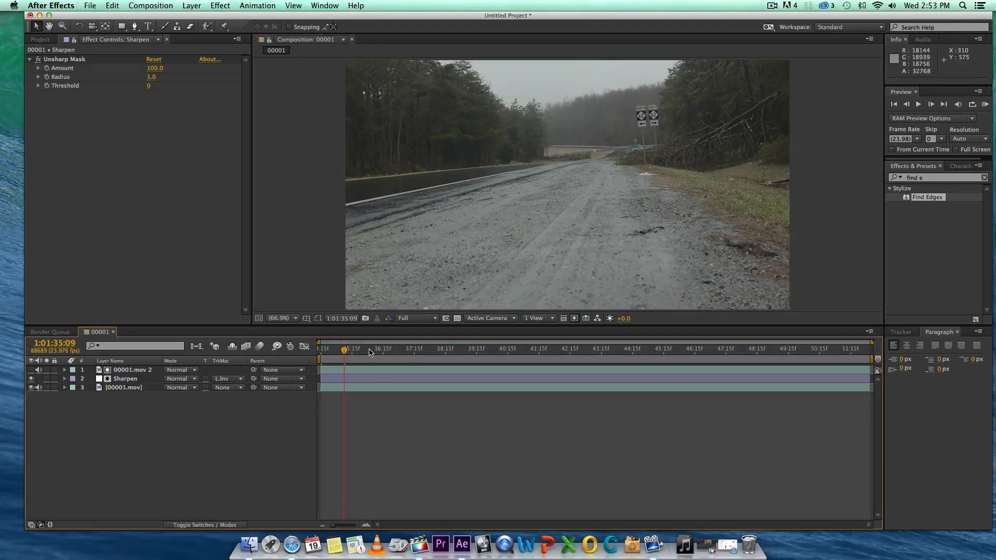
left_click(370, 352)
left_click(396, 351)
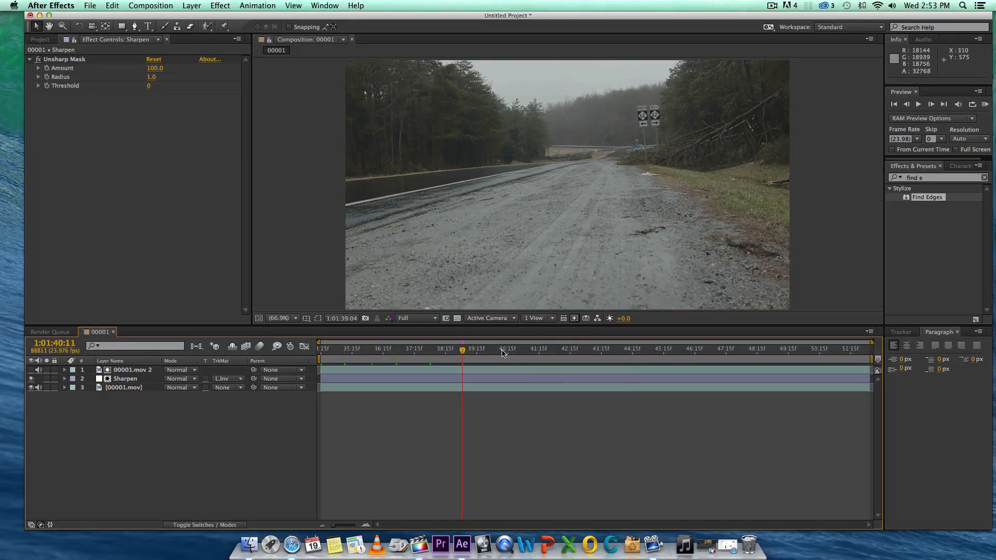
left_click(547, 352)
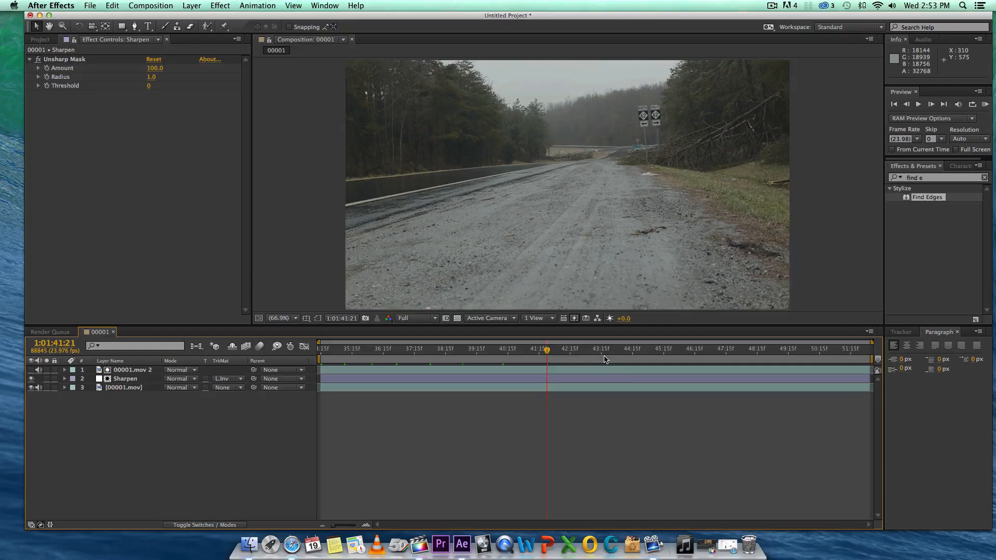
left_click(600, 352)
left_click(651, 352)
left_click(714, 352)
left_click(782, 351)
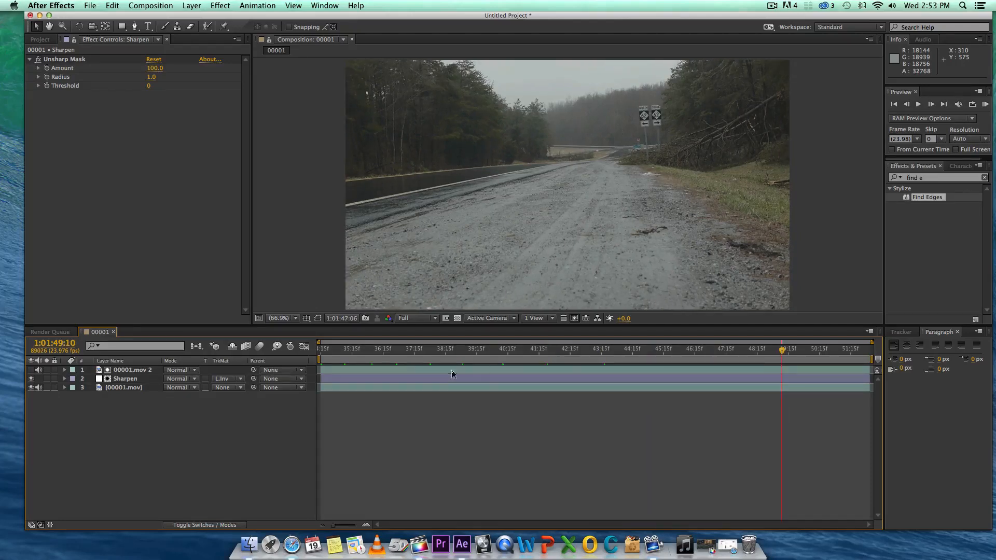
left_click_drag(402, 352, 311, 355)
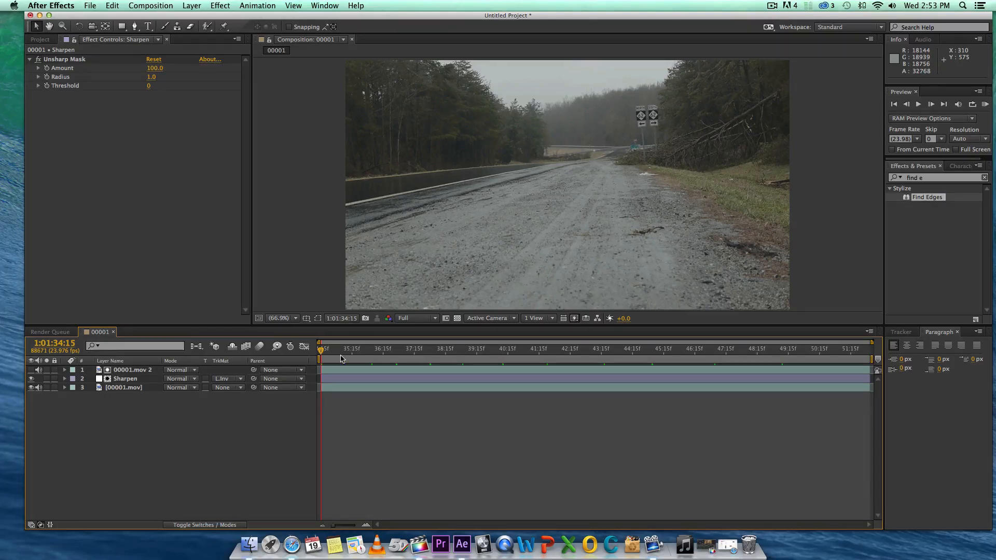
left_click_drag(342, 359, 445, 354)
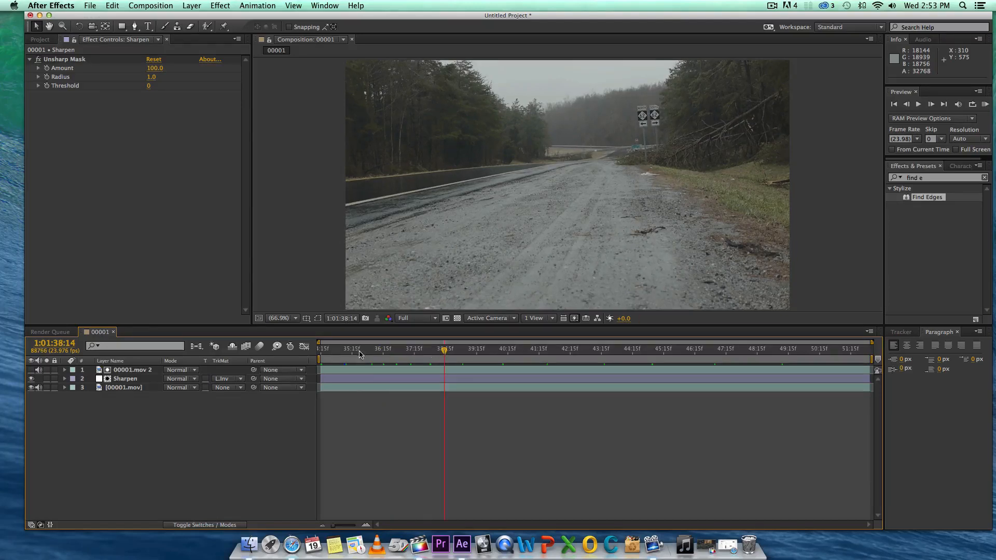
left_click_drag(360, 355, 334, 354)
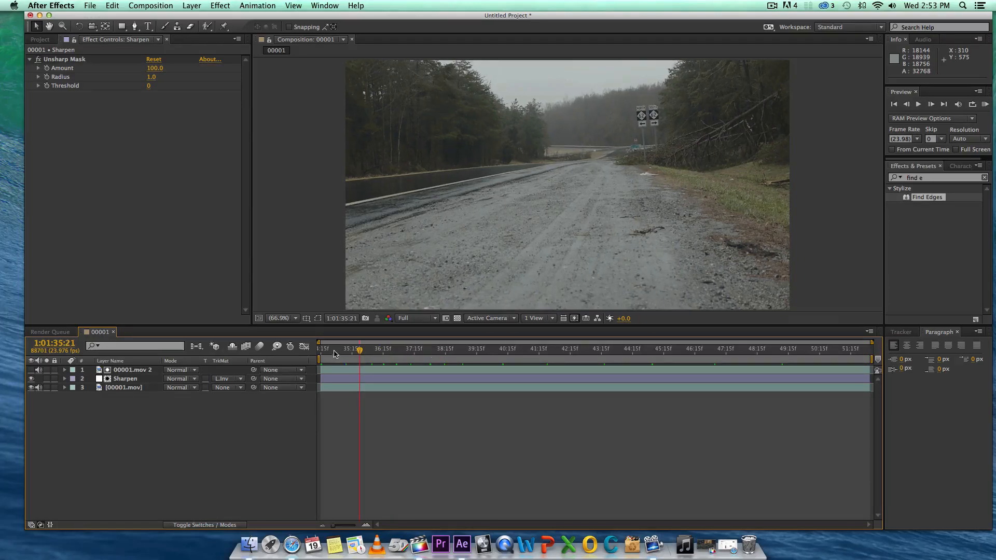
left_click(478, 354)
left_click(524, 352)
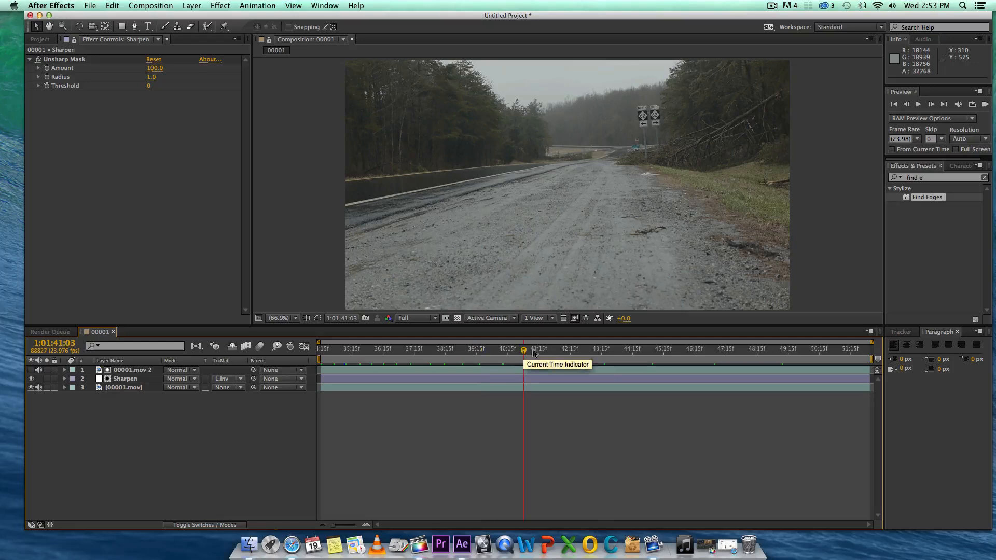
left_click(564, 354)
left_click_drag(501, 355, 312, 358)
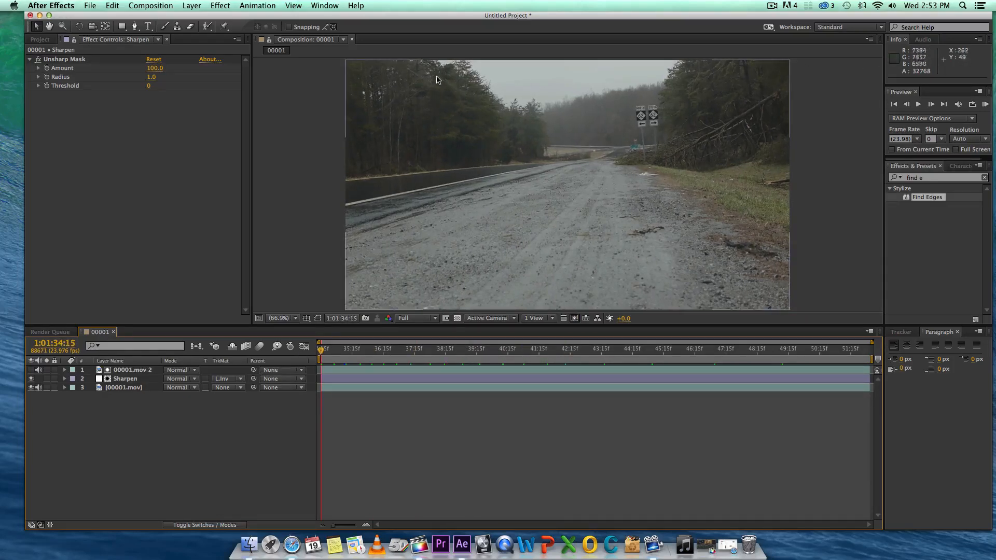